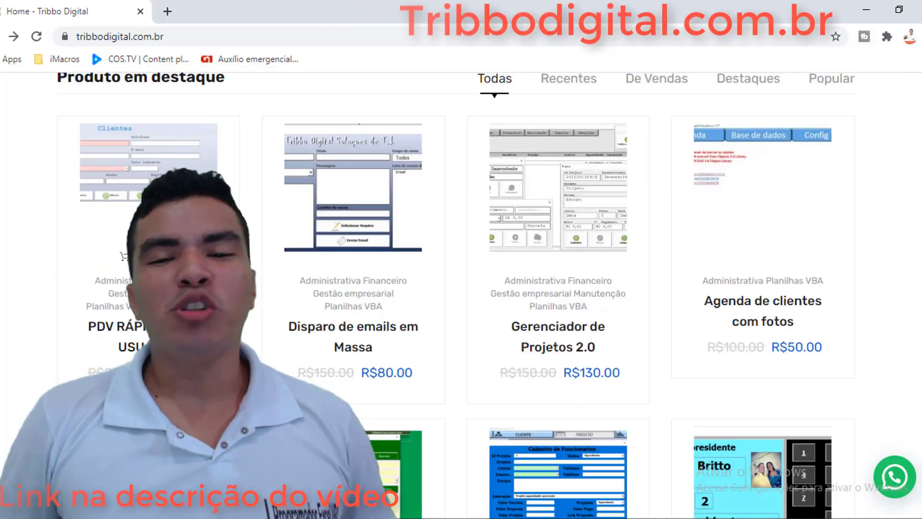
- Browse the Tribbo Digital product grid, enlarge the WhatsApp form product image, then go back
{"action": "scroll", "coordinate": [531, 269], "scroll_direction": "down", "scroll_amount": 2}
{"action": "scroll", "coordinate": [552, 252], "scroll_direction": "down", "scroll_amount": 1}
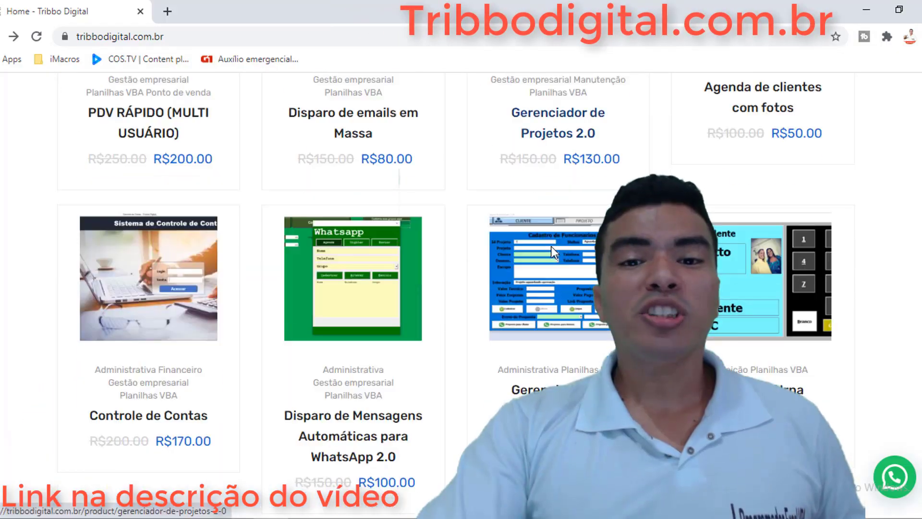
{"action": "scroll", "coordinate": [553, 253], "scroll_direction": "down", "scroll_amount": 1}
{"action": "scroll", "coordinate": [552, 252], "scroll_direction": "down", "scroll_amount": 1}
{"action": "scroll", "coordinate": [552, 252], "scroll_direction": "down", "scroll_amount": 1}
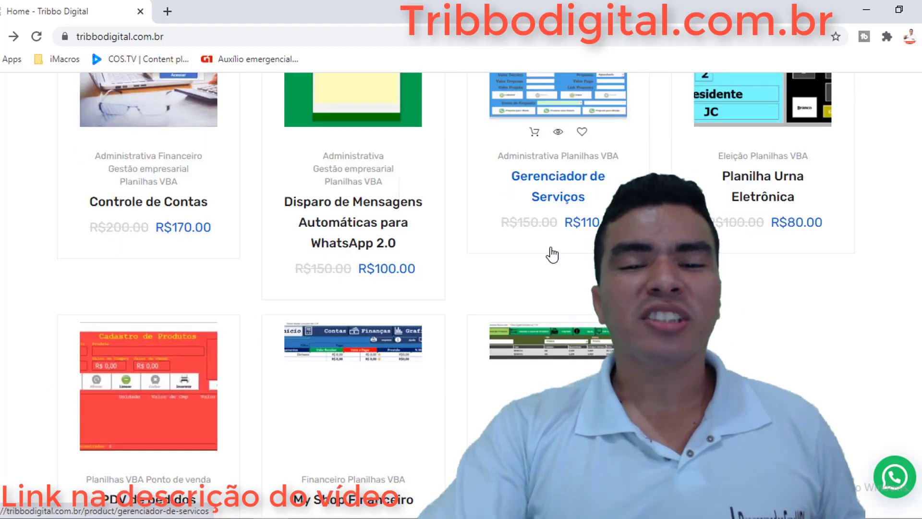
{"action": "scroll", "coordinate": [552, 252], "scroll_direction": "down", "scroll_amount": 1}
{"action": "scroll", "coordinate": [553, 253], "scroll_direction": "down", "scroll_amount": 1}
{"action": "key", "text": "alt+Right"}
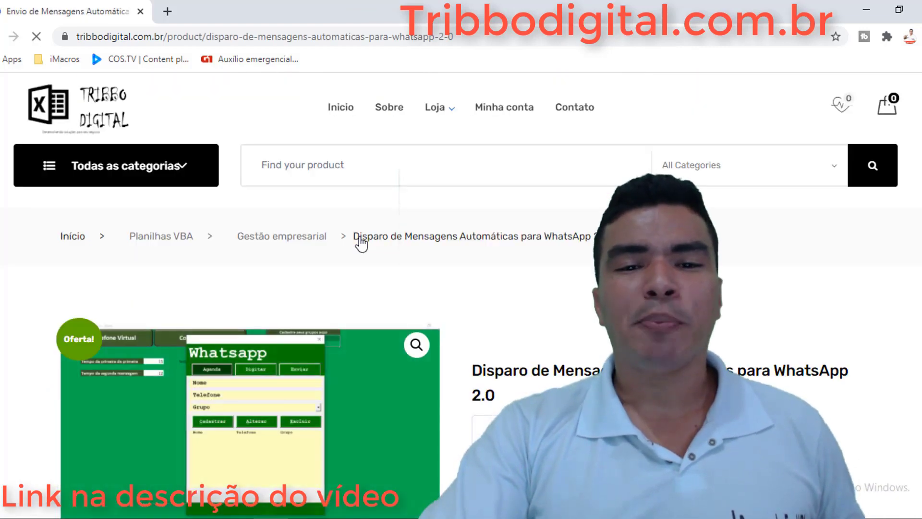
{"action": "scroll", "coordinate": [364, 317], "scroll_direction": "down", "scroll_amount": 1}
{"action": "scroll", "coordinate": [365, 330], "scroll_direction": "down", "scroll_amount": 1}
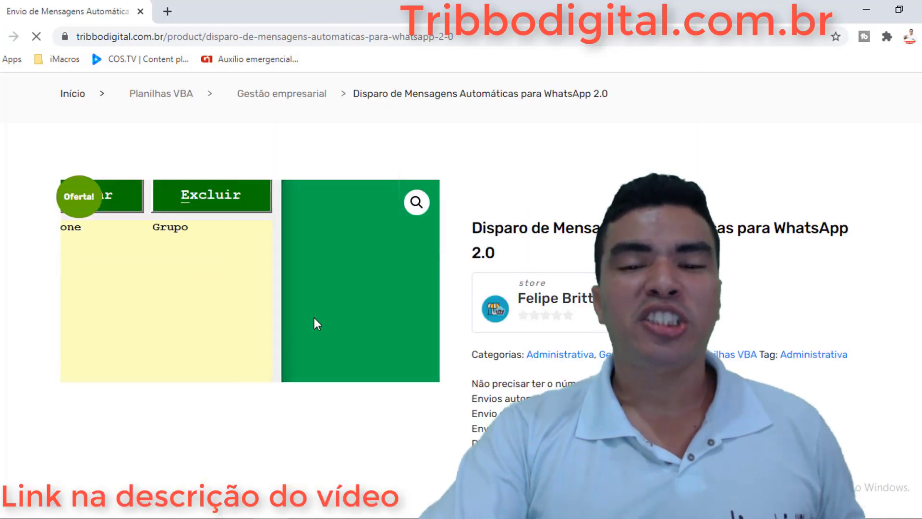
{"action": "left_click", "coordinate": [417, 204]}
{"action": "key", "text": "alt+Left"}
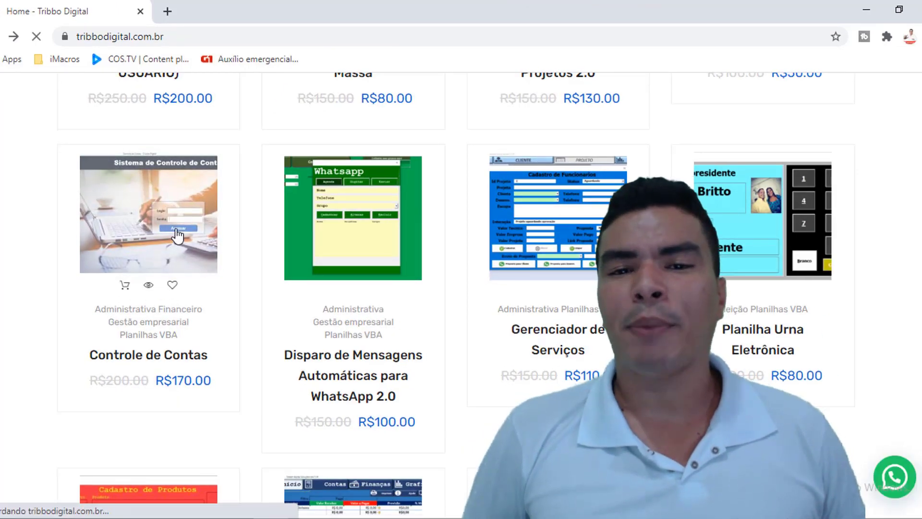
- Open the Controle de Contas product page and make the chart screenshot its main image
{"action": "left_click", "coordinate": [177, 235]}
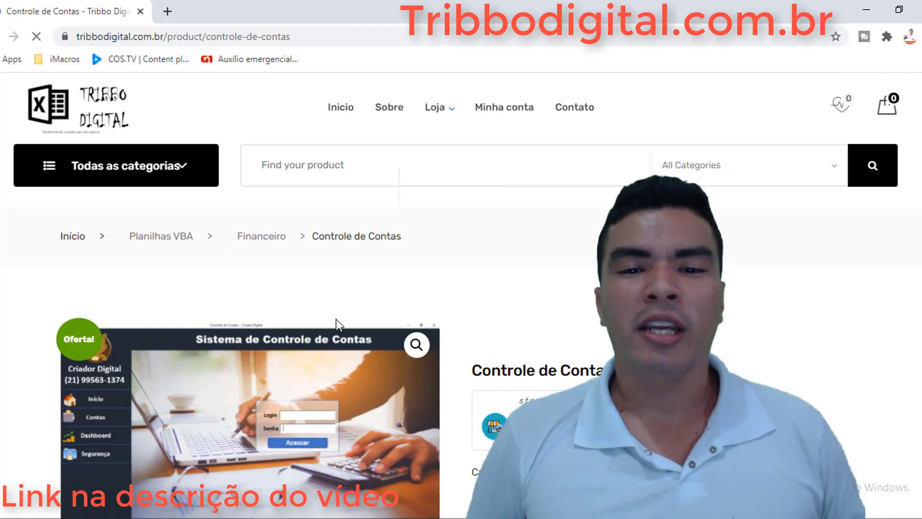
{"action": "scroll", "coordinate": [336, 320], "scroll_direction": "down", "scroll_amount": 1}
{"action": "scroll", "coordinate": [337, 320], "scroll_direction": "down", "scroll_amount": 1}
{"action": "scroll", "coordinate": [336, 320], "scroll_direction": "down", "scroll_amount": 1}
{"action": "scroll", "coordinate": [336, 319], "scroll_direction": "down", "scroll_amount": 1}
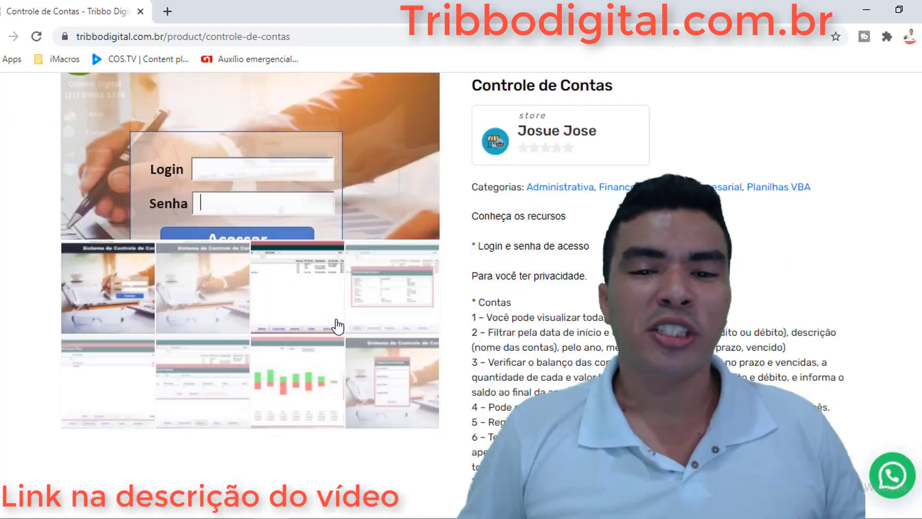
{"action": "scroll", "coordinate": [317, 320], "scroll_direction": "down", "scroll_amount": 1}
{"action": "left_click", "coordinate": [305, 321]}
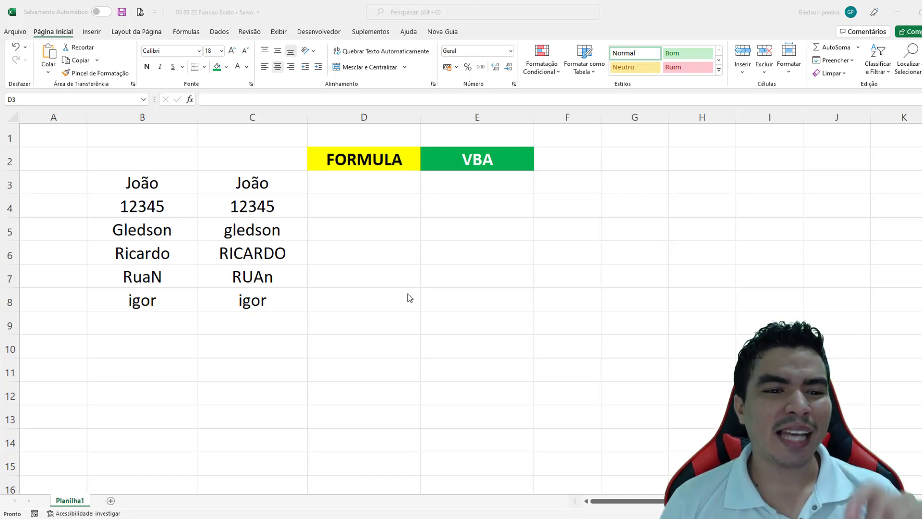
- Enter =EXATO(B3;C3) in D3 after marking its two text arguments with arrows
{"action": "left_click", "coordinate": [363, 191]}
{"action": "type", "text": "="}
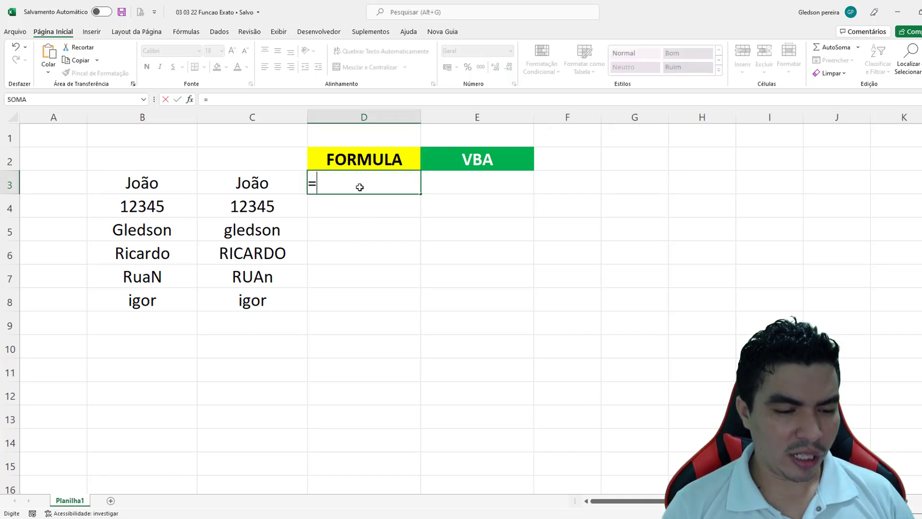
{"action": "type", "text": "ex"}
{"action": "key", "text": "Tab"}
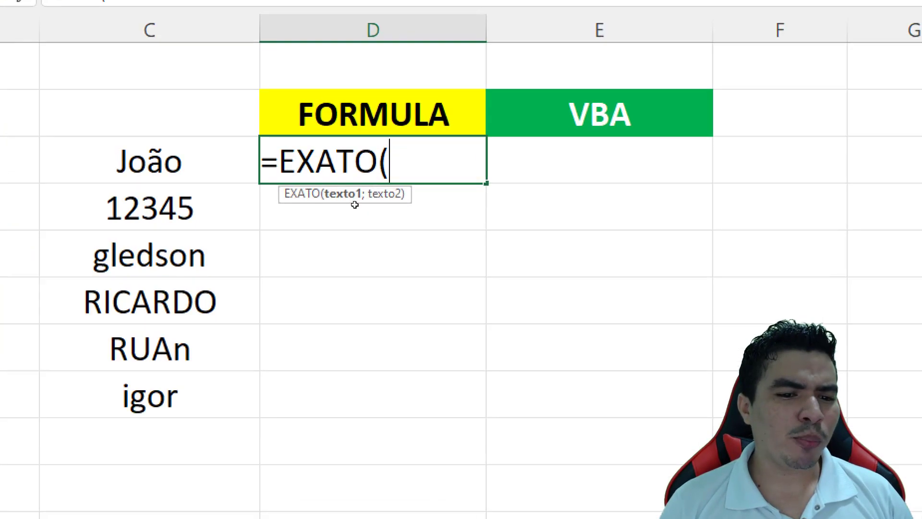
{"action": "left_click_drag", "start_coordinate": [345, 204], "coordinate": [361, 249]}
{"action": "left_click_drag", "start_coordinate": [385, 208], "coordinate": [414, 260]}
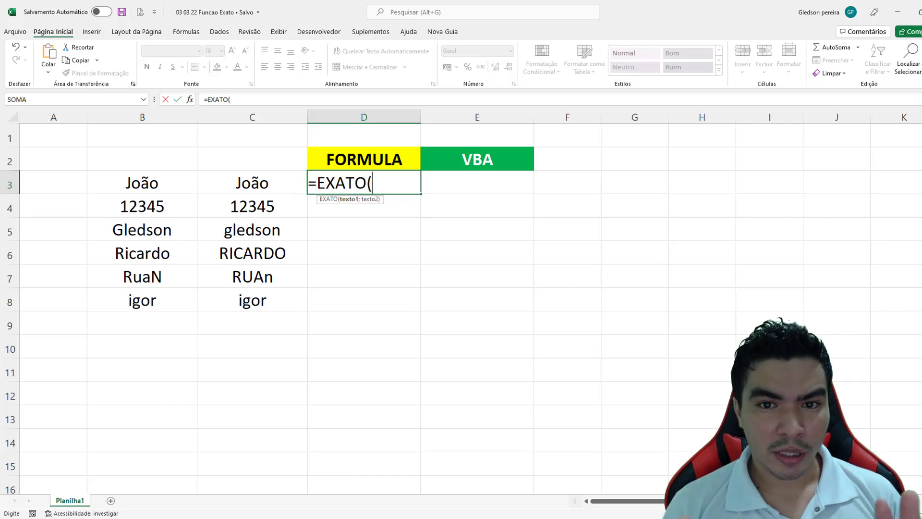
{"action": "left_click", "coordinate": [152, 181]}
{"action": "type", "text": ";"}
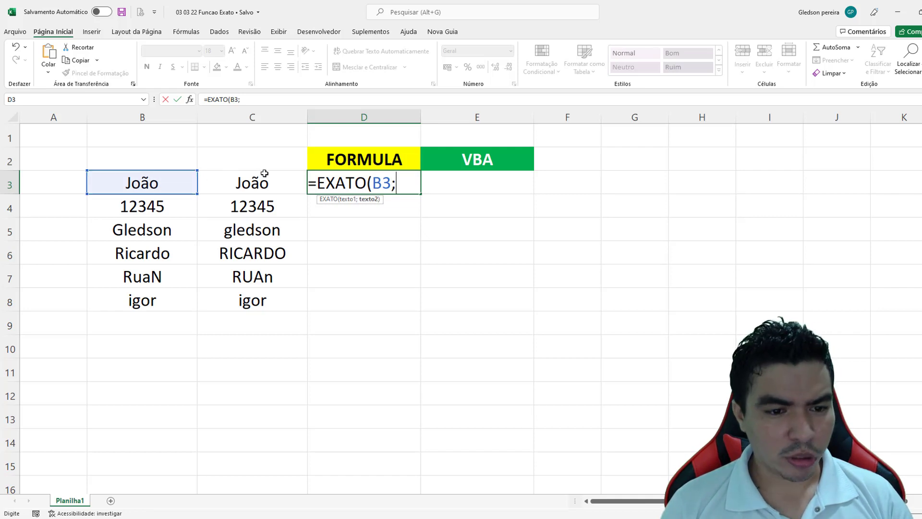
{"action": "left_click", "coordinate": [277, 185]}
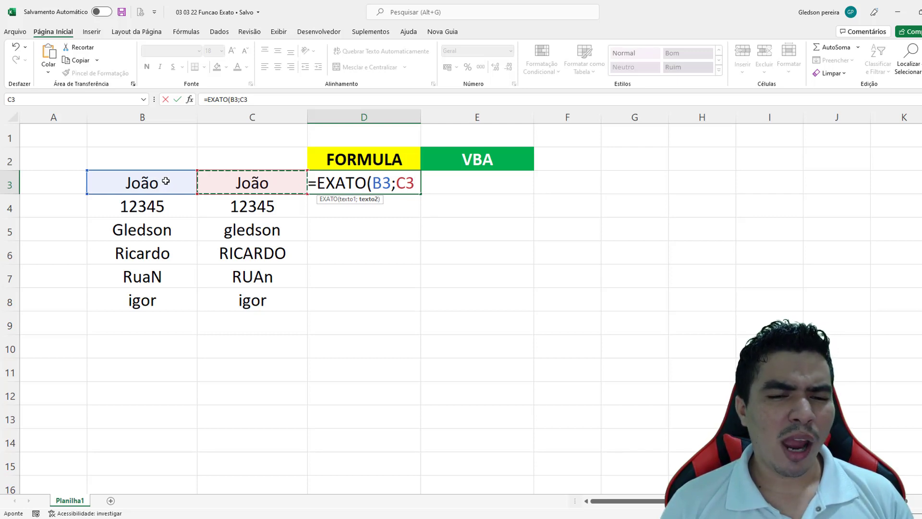
{"action": "key", "text": "Return"}
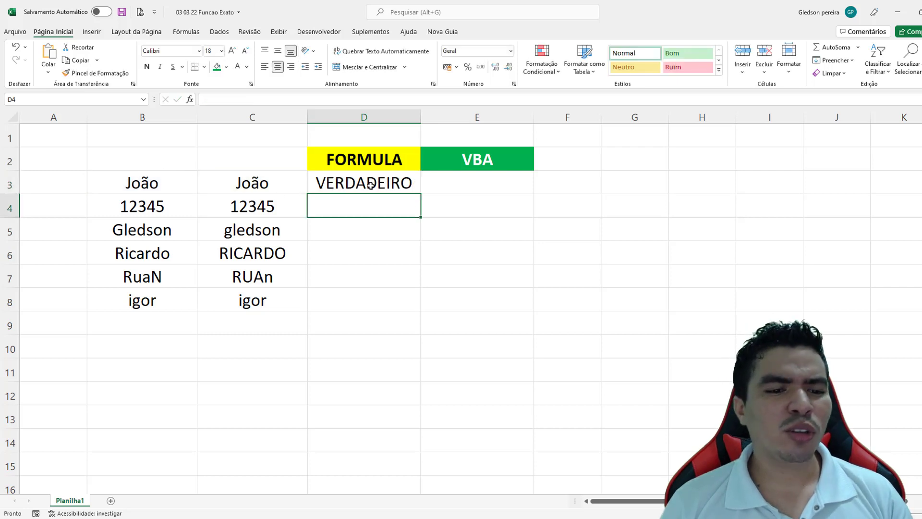
- Fill the EXATO formula from D3 down to D8 and check the 12345 pair in row 4
{"action": "left_click", "coordinate": [370, 182]}
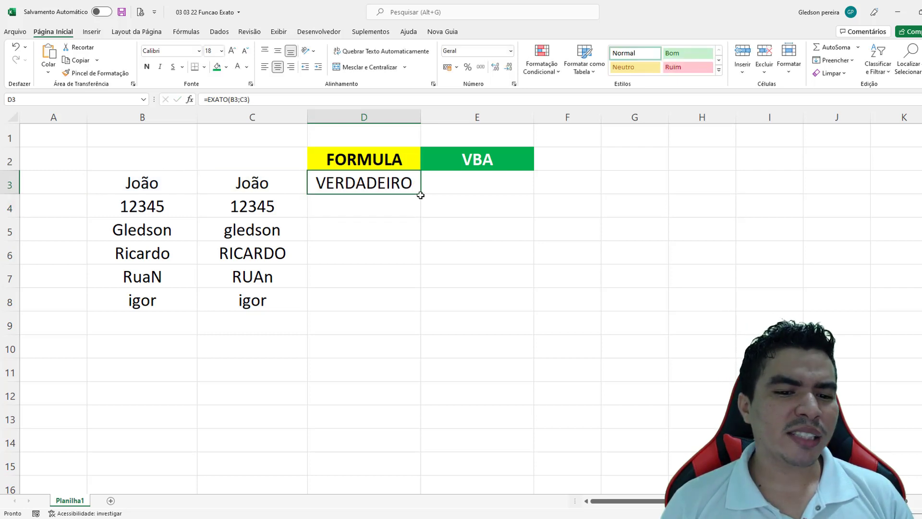
{"action": "left_click_drag", "start_coordinate": [421, 195], "coordinate": [422, 307]}
{"action": "left_click", "coordinate": [345, 205]}
{"action": "left_click", "coordinate": [165, 206]}
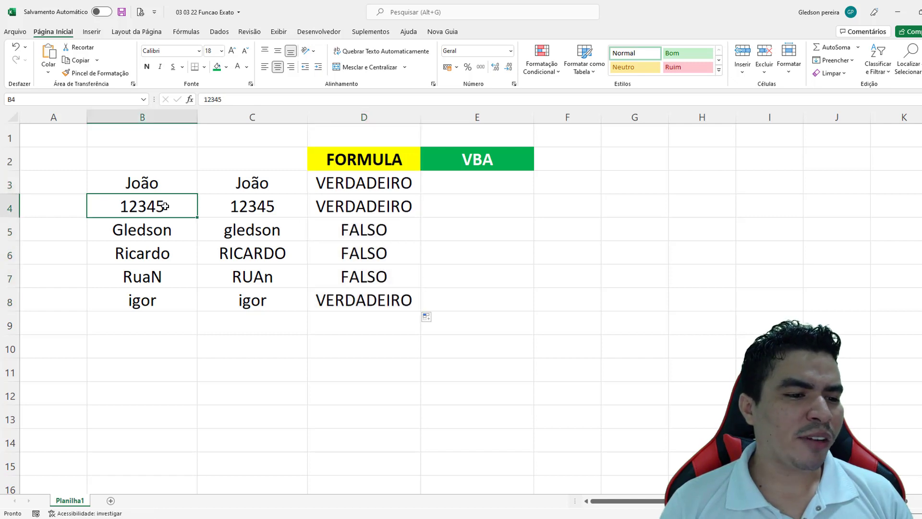
{"action": "left_click", "coordinate": [255, 205]}
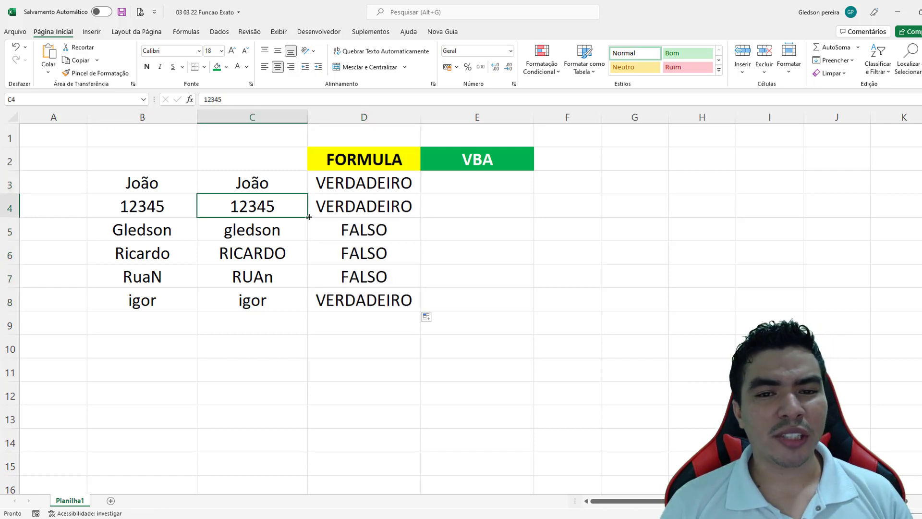
{"action": "left_click", "coordinate": [365, 212]}
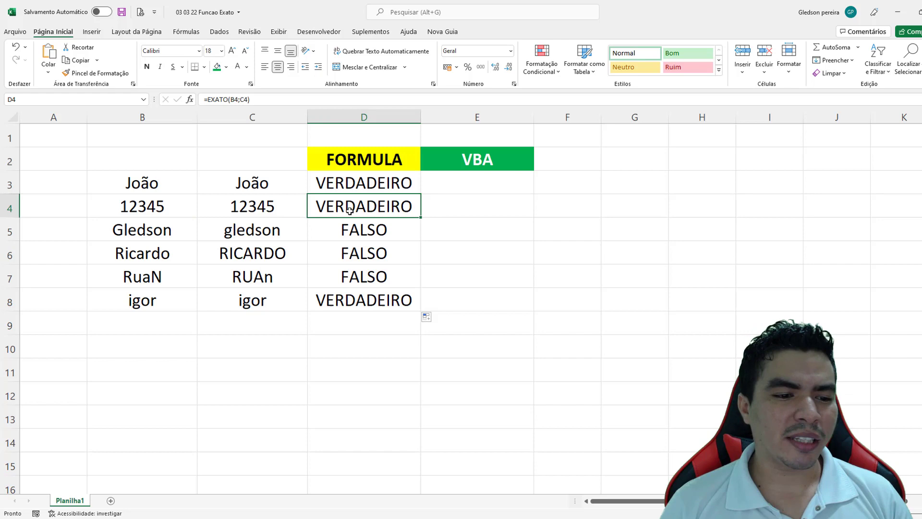
- Inspect the mismatched Gledson name in B5, then select E3 for the VBA results
{"action": "left_click", "coordinate": [170, 232]}
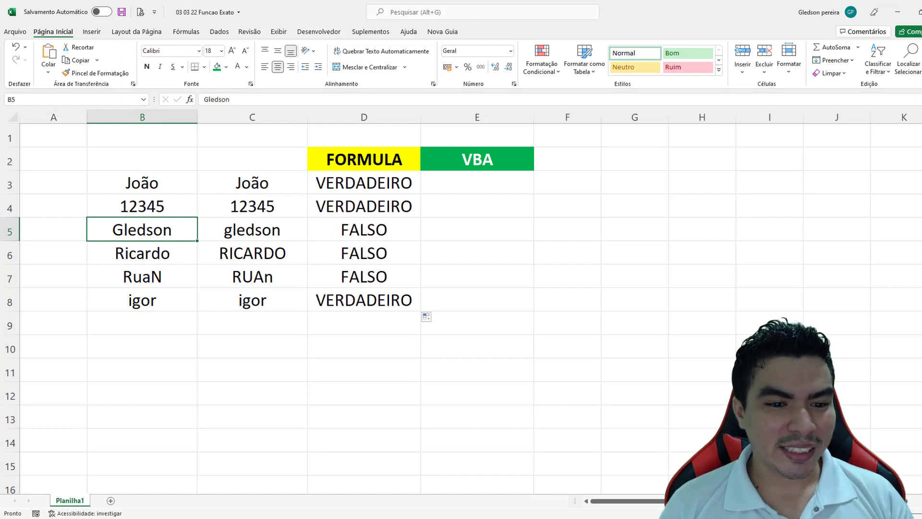
{"action": "left_click", "coordinate": [452, 240]}
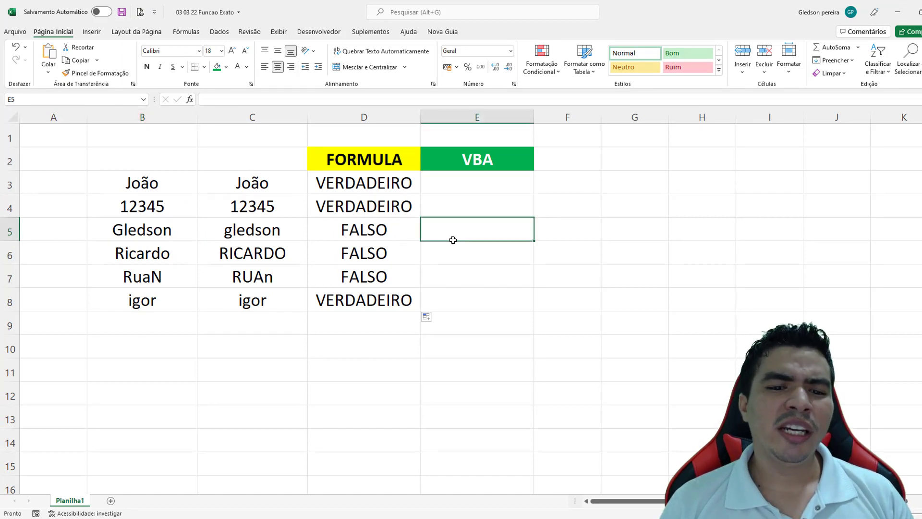
{"action": "left_click", "coordinate": [474, 186]}
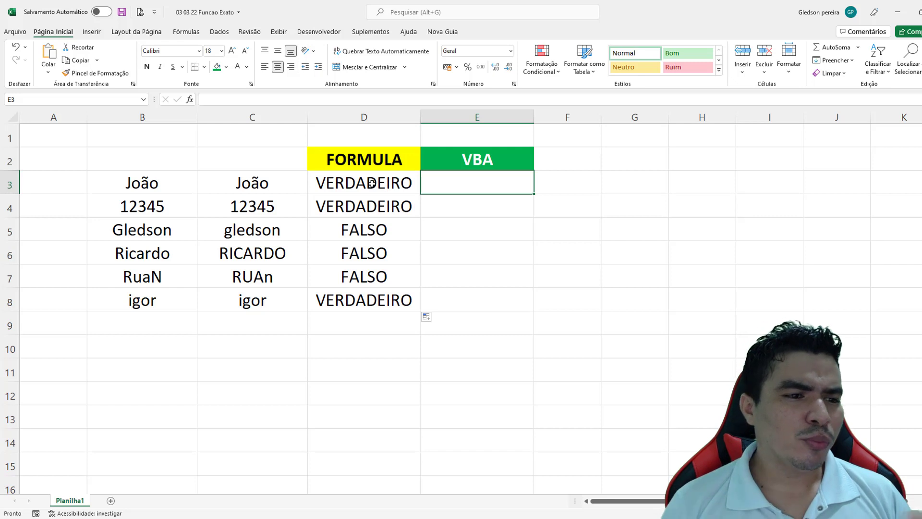
- Draw a rounded rectangle shape near F2:G2 to serve as a button
{"action": "left_click", "coordinate": [98, 33]}
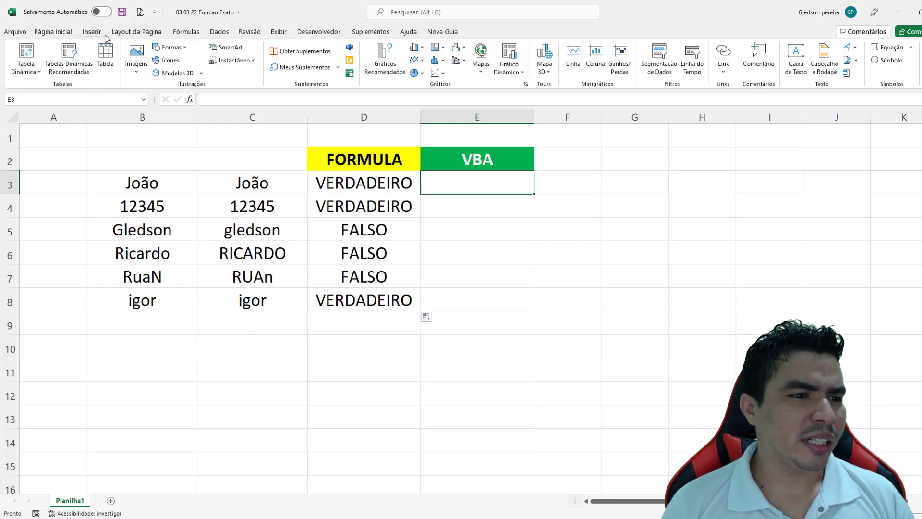
{"action": "left_click", "coordinate": [169, 47]}
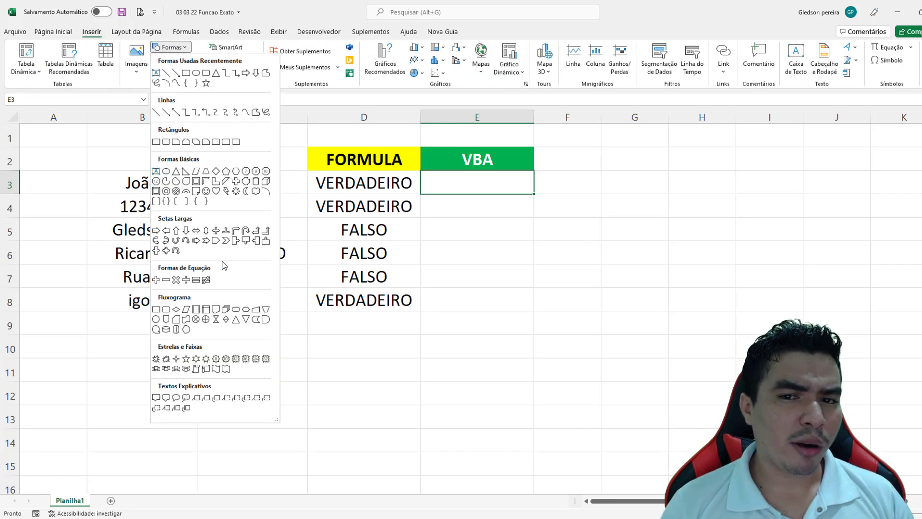
{"action": "left_click", "coordinate": [205, 73]}
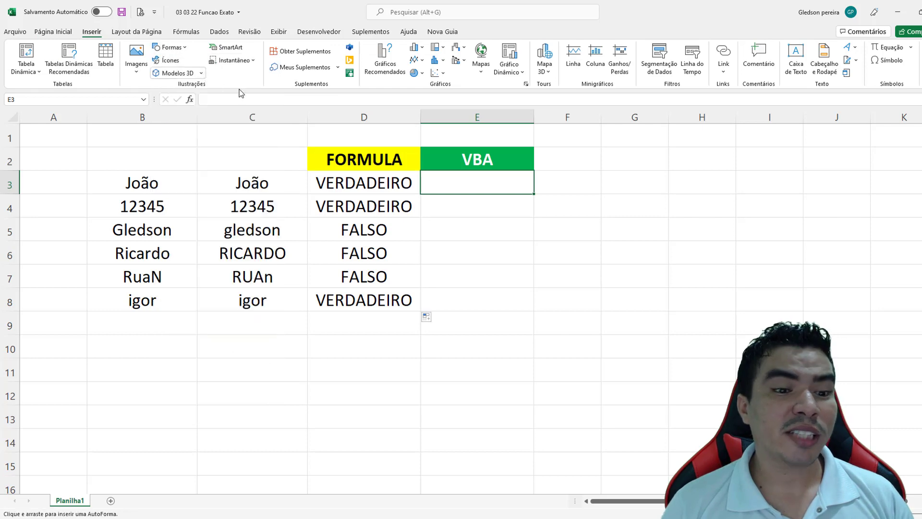
{"action": "left_click_drag", "start_coordinate": [570, 142], "coordinate": [651, 169]}
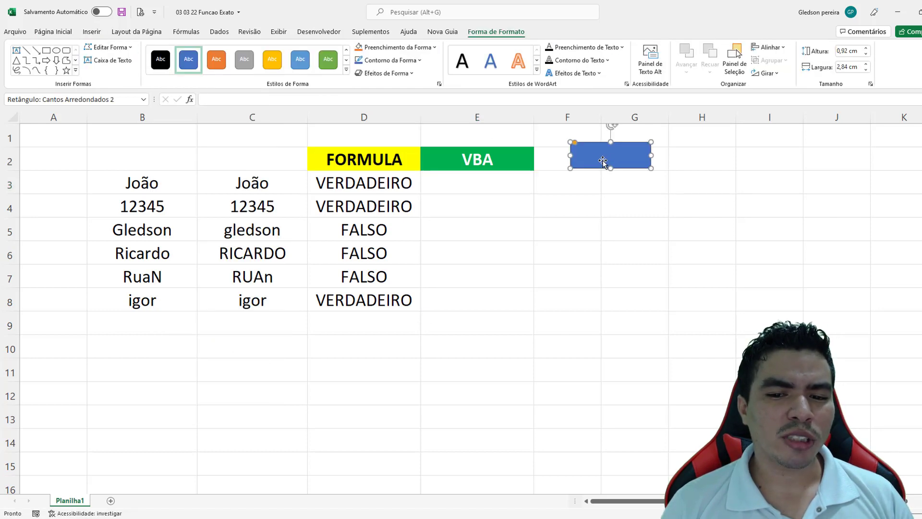
- Assign a new RetânguloCantosArredondados2_Clique macro to the shape and return to the sheet
{"action": "right_click", "coordinate": [598, 158]}
{"action": "left_click", "coordinate": [647, 346]}
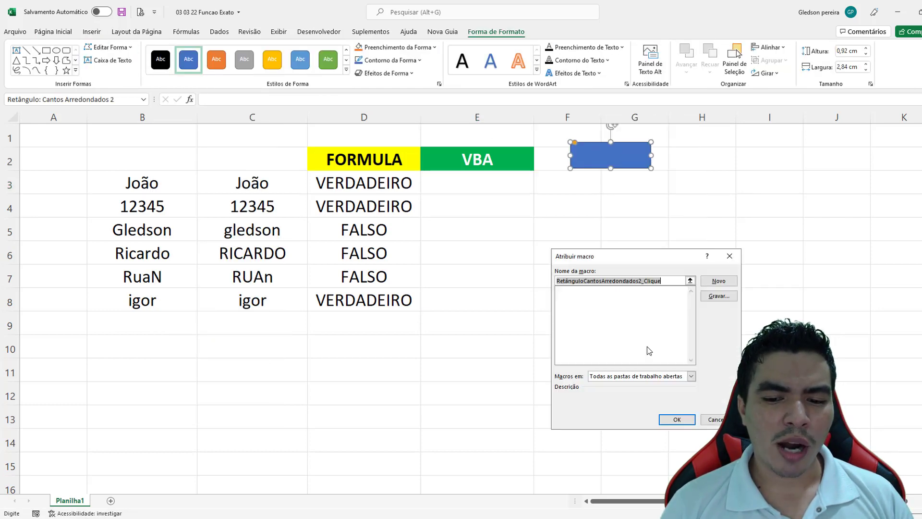
{"action": "left_click", "coordinate": [718, 282]}
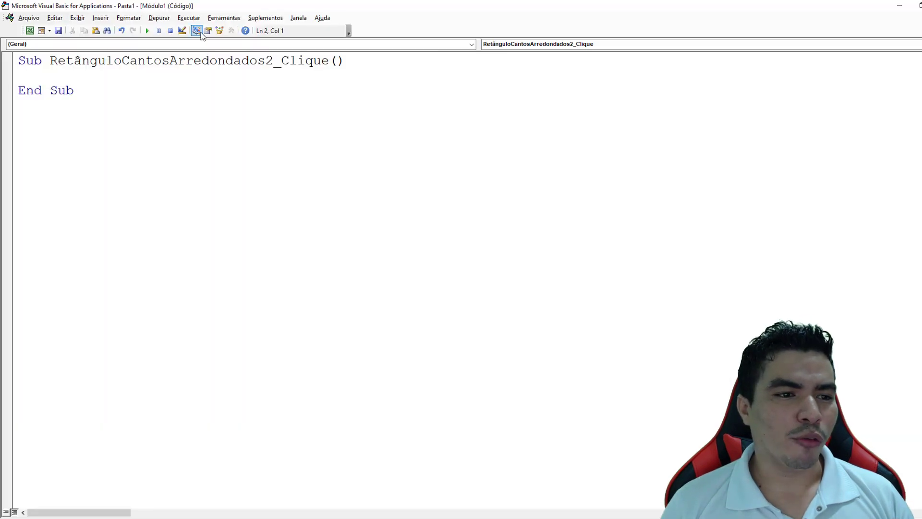
{"action": "left_click_drag", "start_coordinate": [199, 6], "coordinate": [530, 246]}
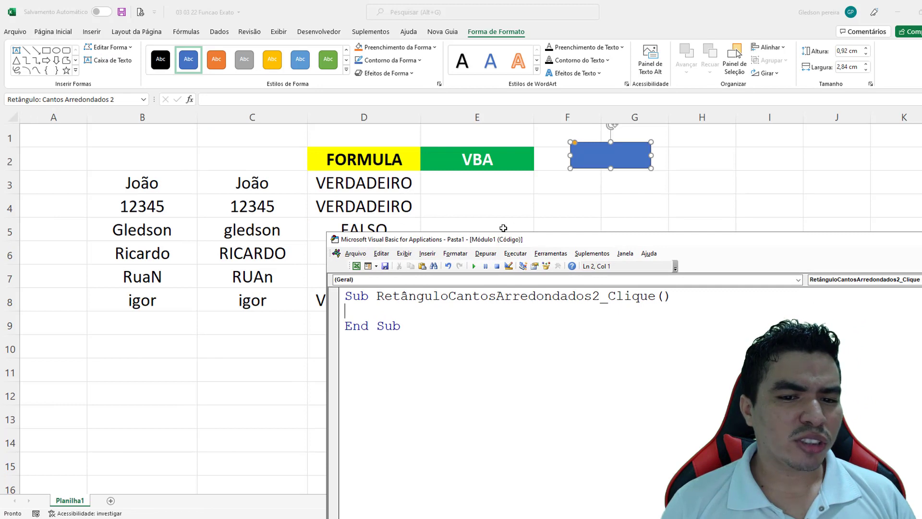
{"action": "left_click", "coordinate": [459, 181]}
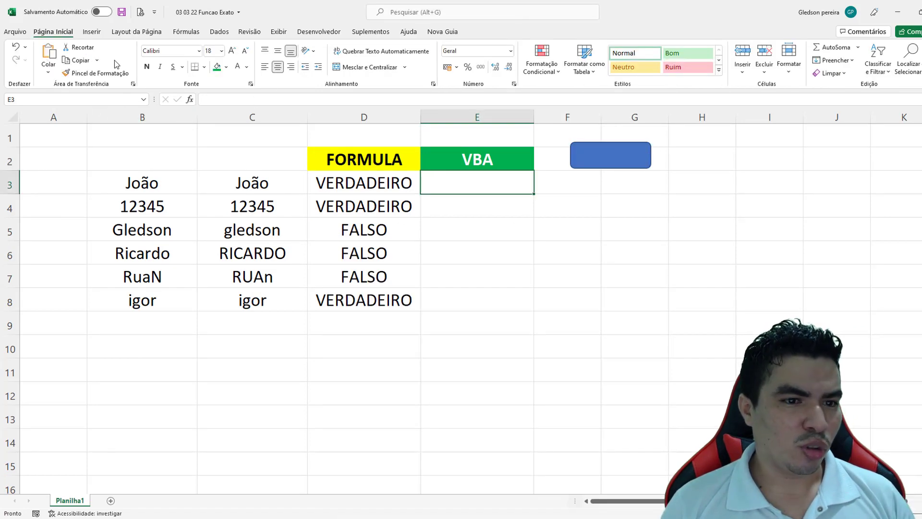
- Open the button's macro code, type With Planilha1, and show the project's sheets and modules list
{"action": "left_click", "coordinate": [311, 32]}
{"action": "left_click", "coordinate": [20, 57]}
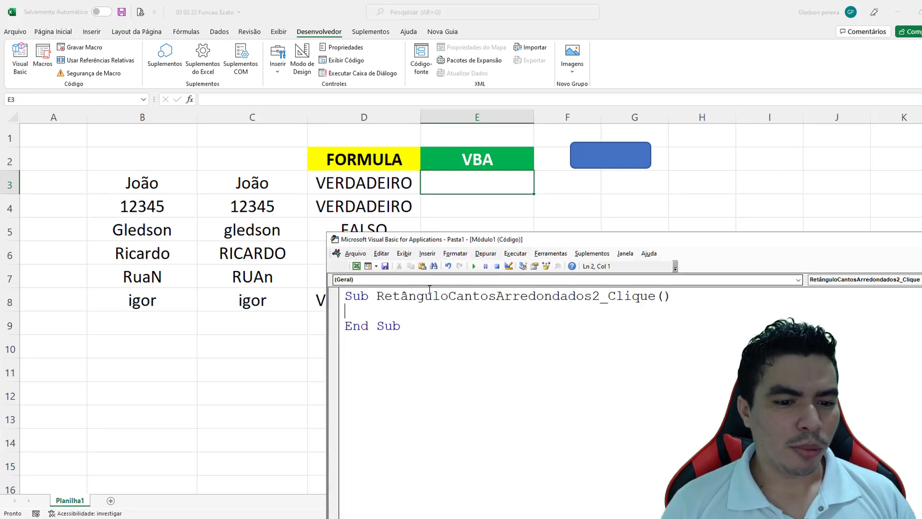
{"action": "type", "text": "wi"}
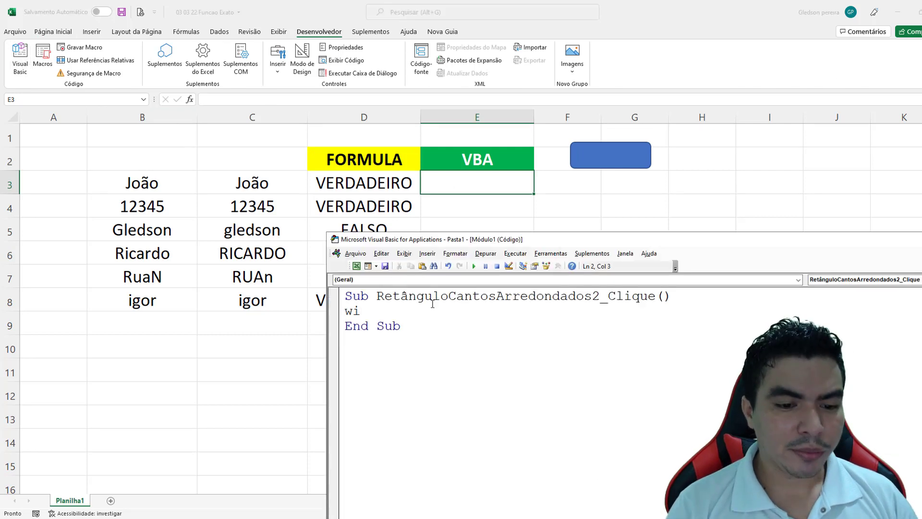
{"action": "type", "text": "th p"}
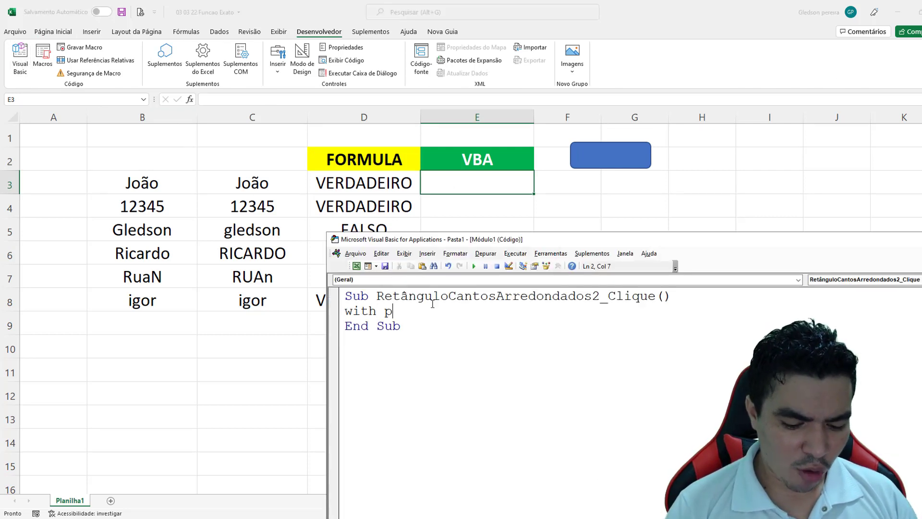
{"action": "type", "text": "lanilha"}
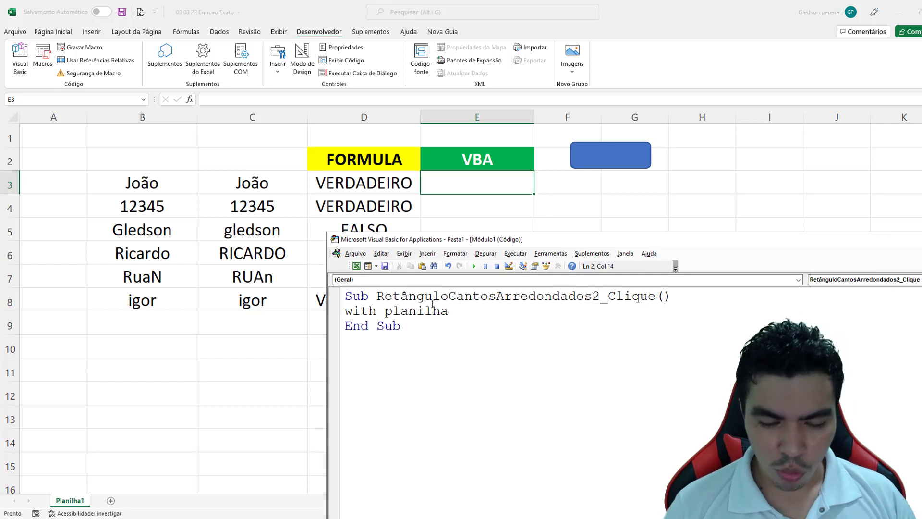
{"action": "type", "text": "1"}
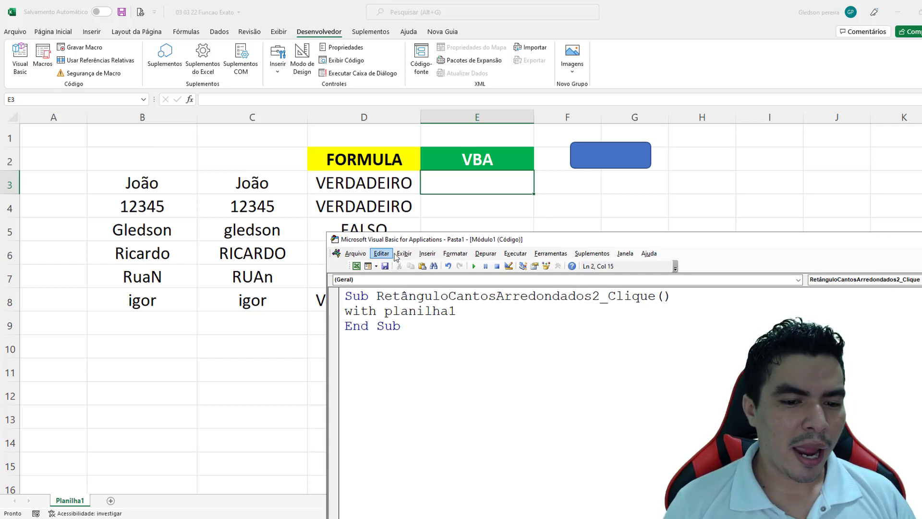
{"action": "left_click", "coordinate": [401, 253]}
{"action": "left_click", "coordinate": [432, 374]}
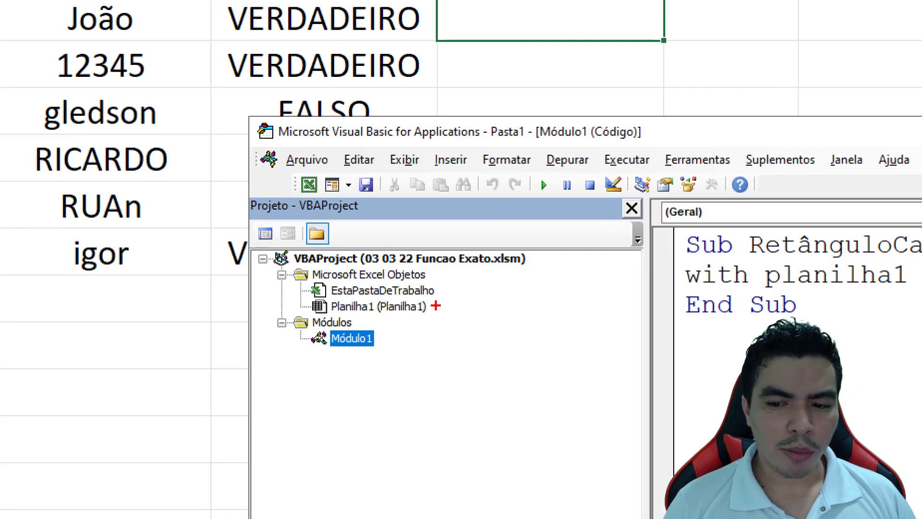
{"action": "left_click_drag", "start_coordinate": [749, 275], "coordinate": [341, 317]}
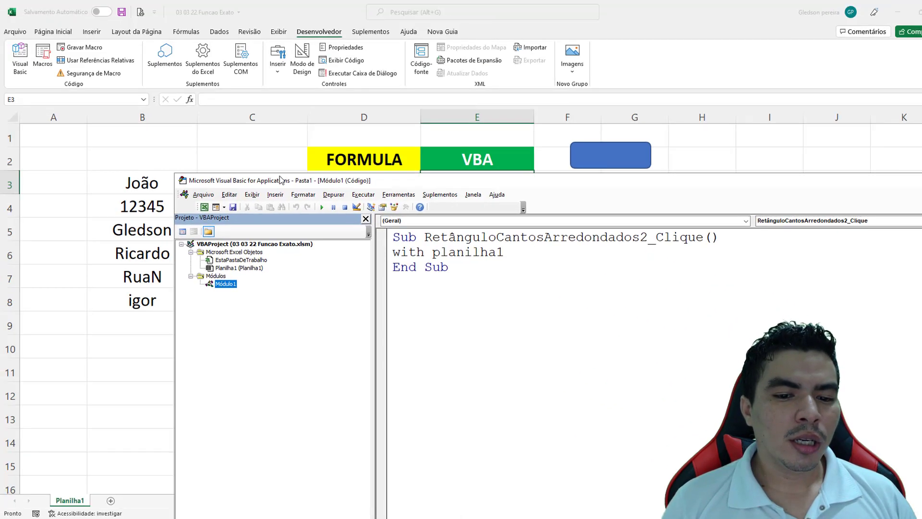
{"action": "left_click", "coordinate": [498, 246]}
{"action": "key", "text": "Return"}
{"action": "key", "text": "Return"}
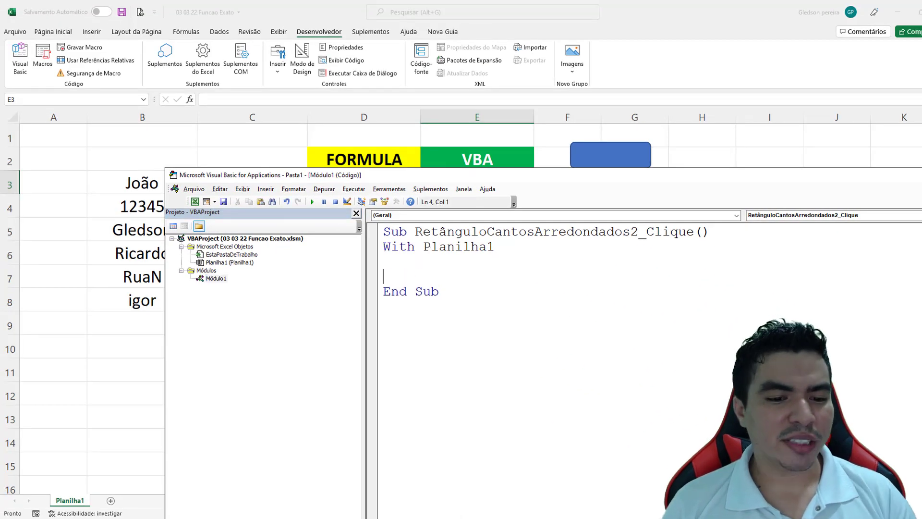
{"action": "left_click_drag", "start_coordinate": [458, 177], "coordinate": [429, 281]}
{"action": "type", "text": "for x"}
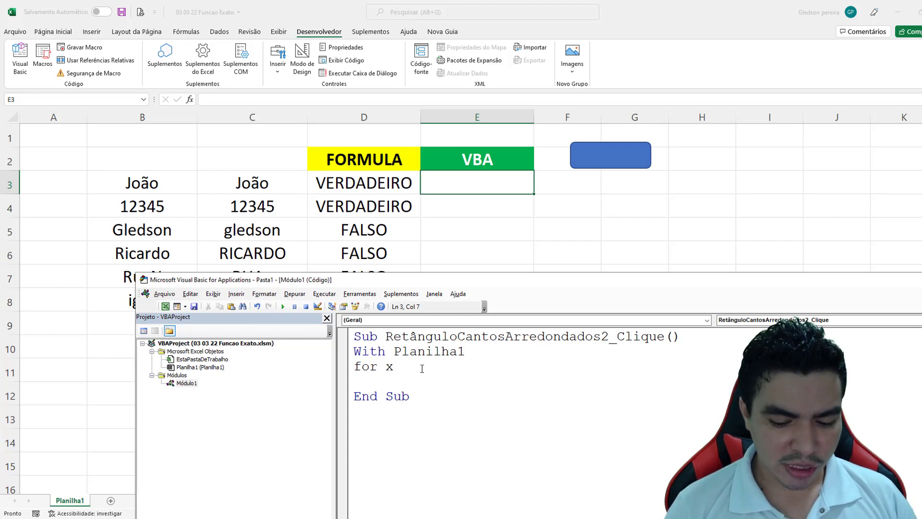
- Write the loop line For x = 3 To 8
{"action": "type", "text": "="}
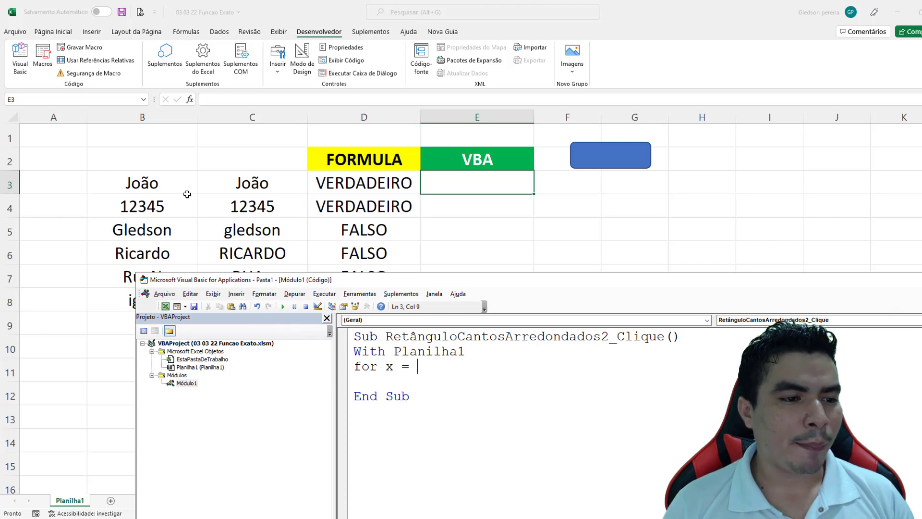
{"action": "type", "text": "3 to"}
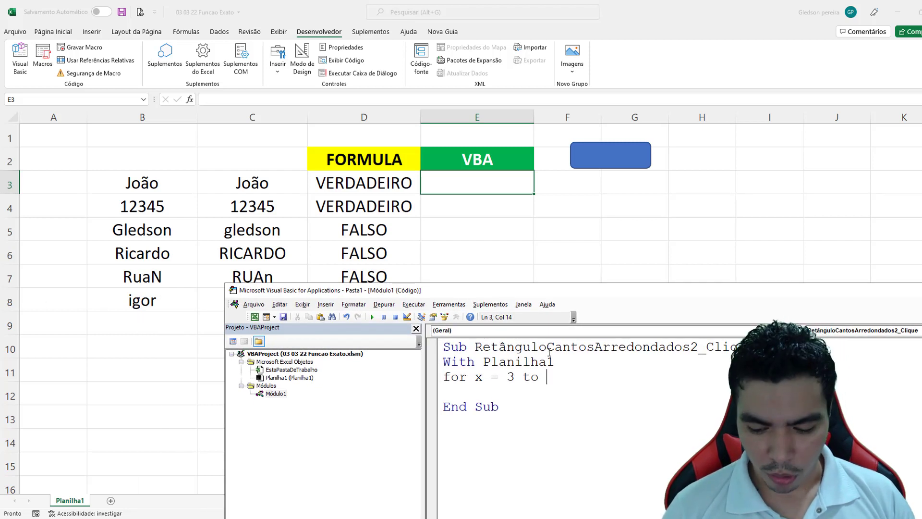
{"action": "type", "text": "8"}
{"action": "key", "text": "Return"}
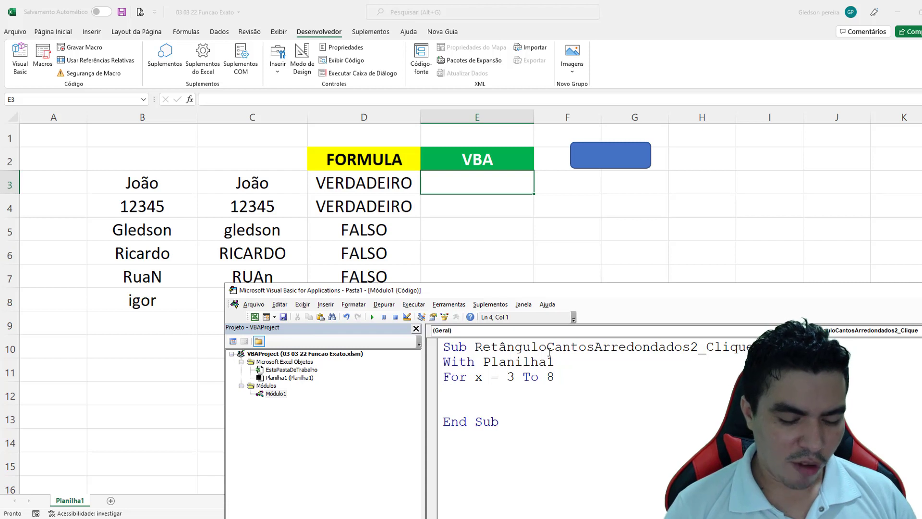
- Add the loop body start .Range("e" & x).Cells = using IntelliSense
{"action": "type", "text": ".ra"}
{"action": "key", "text": "Tab"}
{"action": "type", "text": "("}
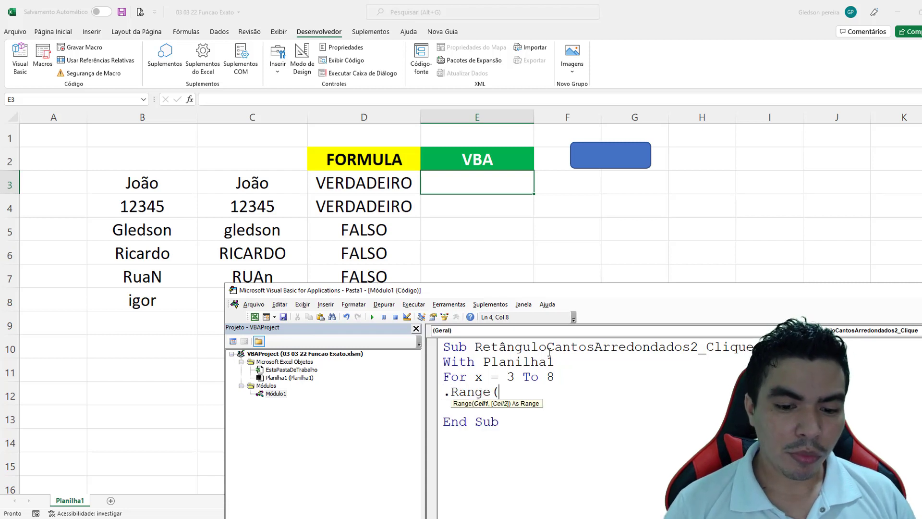
{"action": "type", "text": "\""}
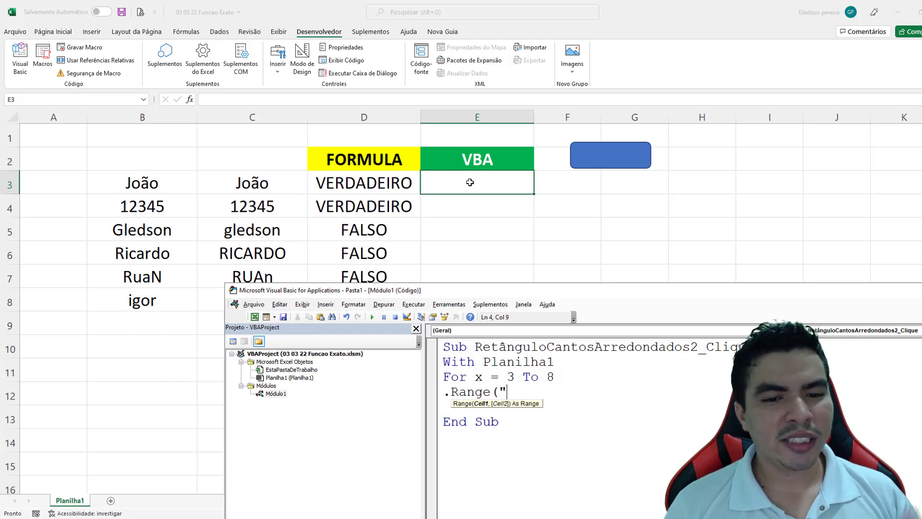
{"action": "type", "text": "e"}
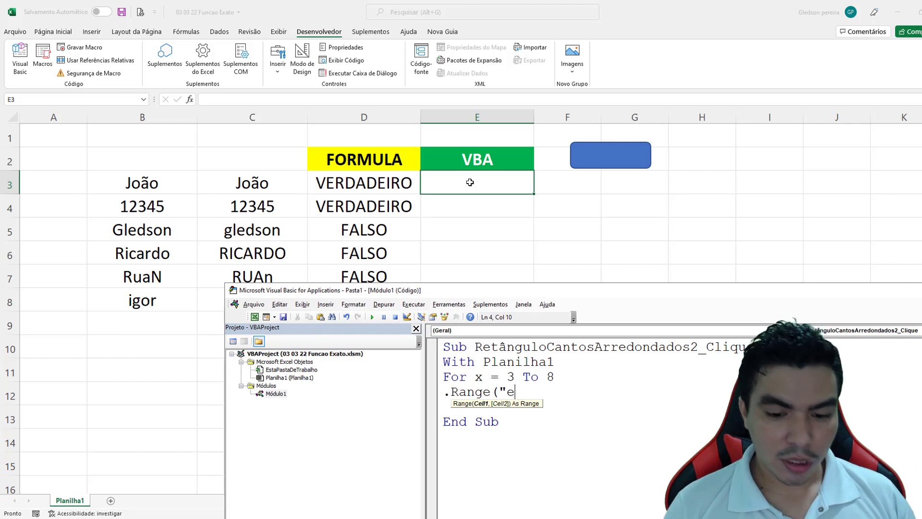
{"action": "type", "text": "\""}
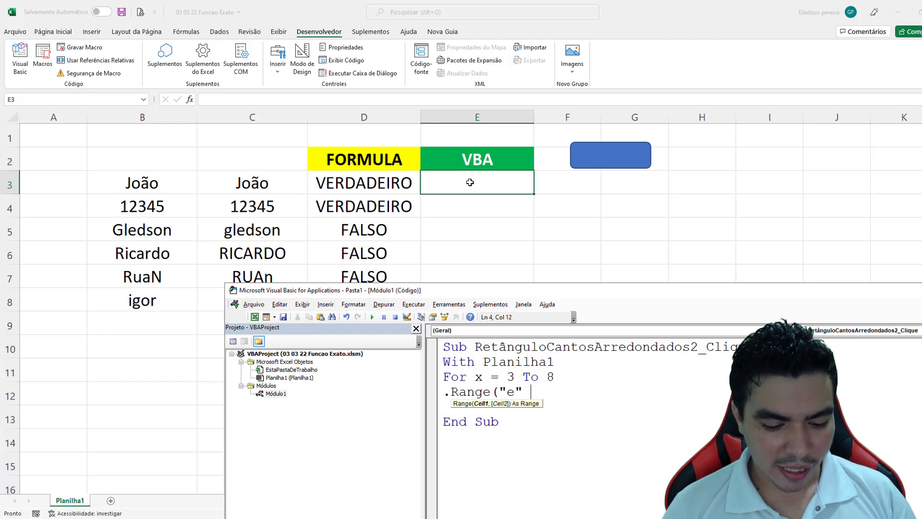
{"action": "type", "text": " & x"}
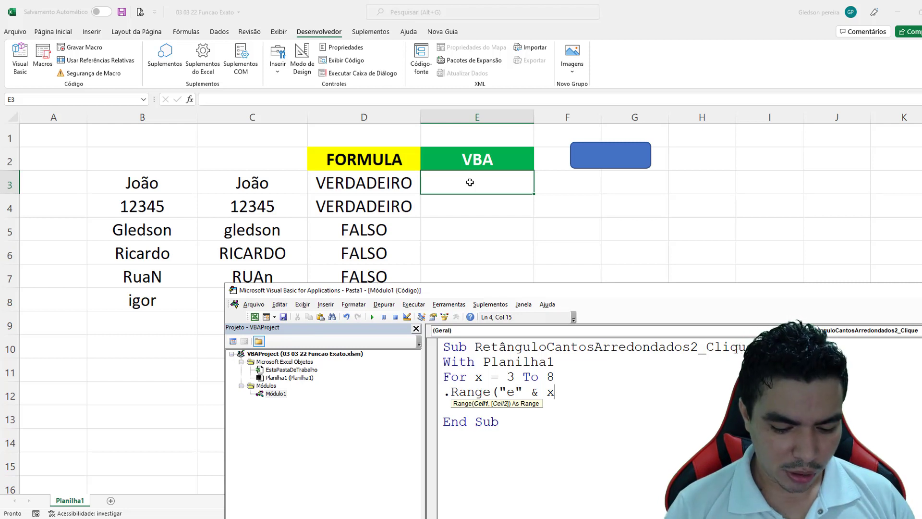
{"action": "type", "text": ").ce"}
{"action": "key", "text": "Tab"}
{"action": "type", "text": "="}
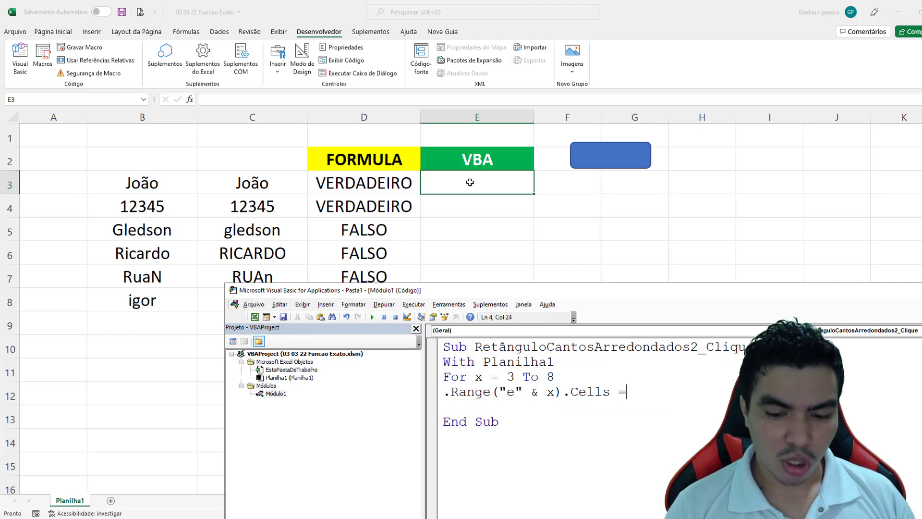
- Continue the line with Application.WorksheetFunction.exat after closing the project list
{"action": "left_click", "coordinate": [416, 329]}
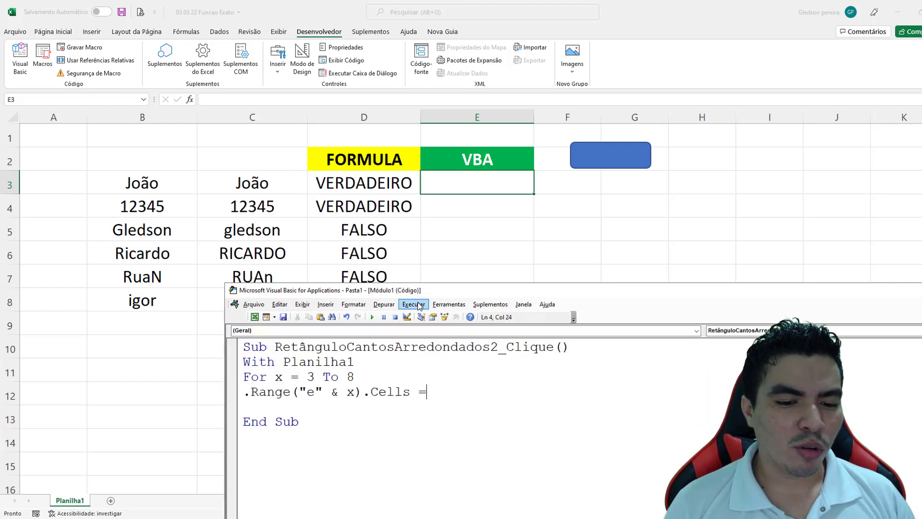
{"action": "mouse_move", "coordinate": [405, 298]}
{"action": "left_mouse_down"}
{"action": "mouse_move", "coordinate": [392, 281]}
{"action": "mouse_move", "coordinate": [253, 227]}
{"action": "mouse_move", "coordinate": [204, 230]}
{"action": "left_mouse_up"}
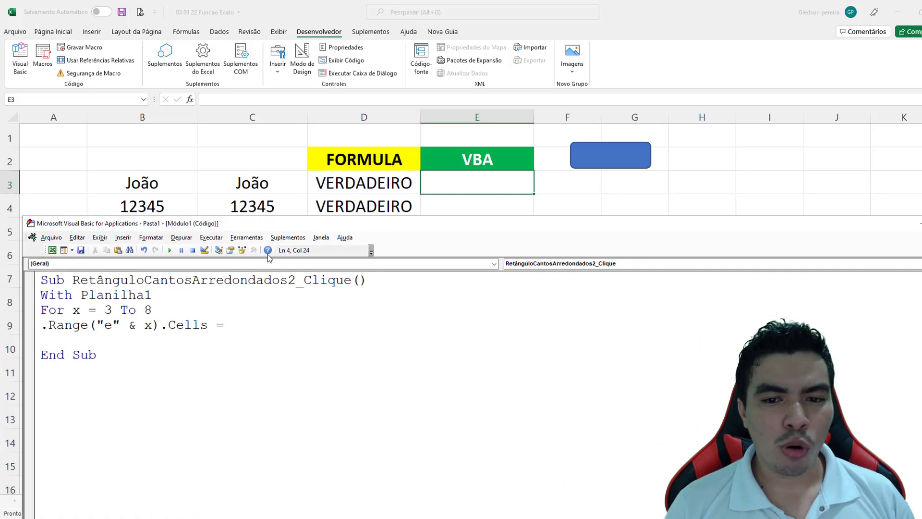
{"action": "type", "text": "appl"}
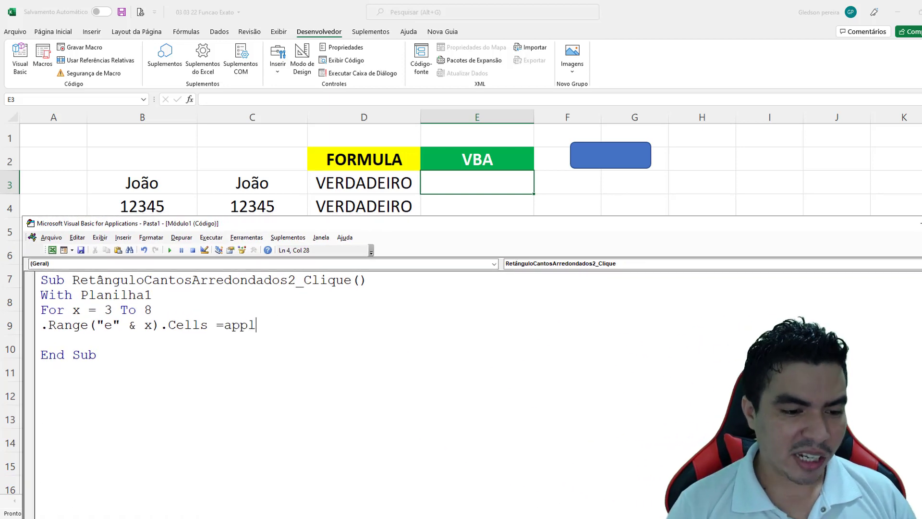
{"action": "type", "text": "ication"}
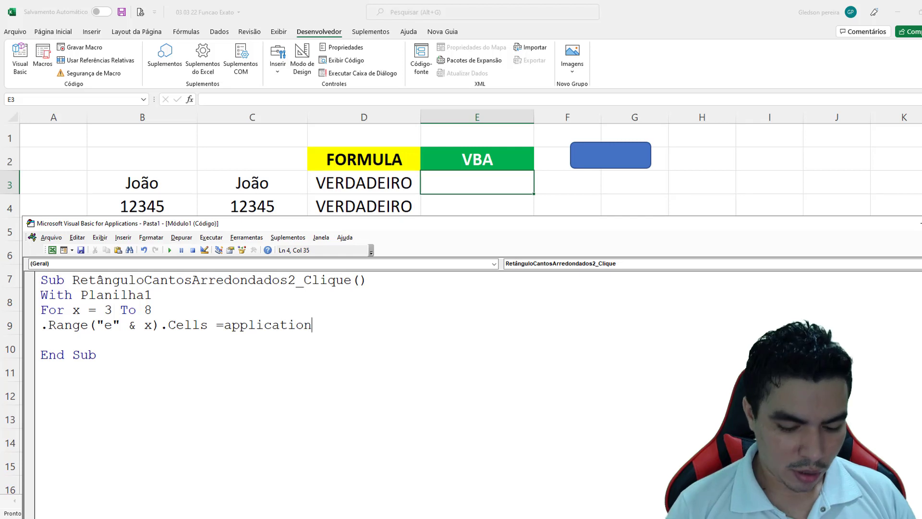
{"action": "type", "text": ".work"}
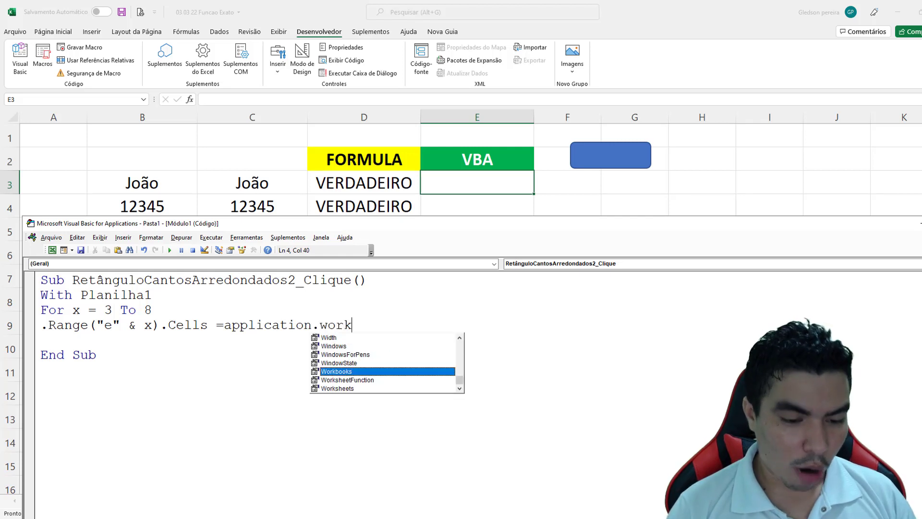
{"action": "type", "text": "s"}
{"action": "key", "text": "Tab"}
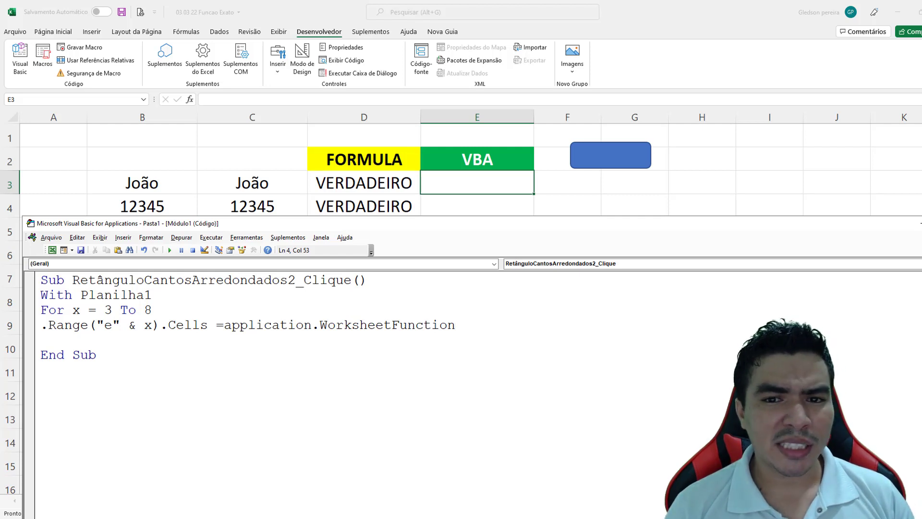
{"action": "type", "text": "."}
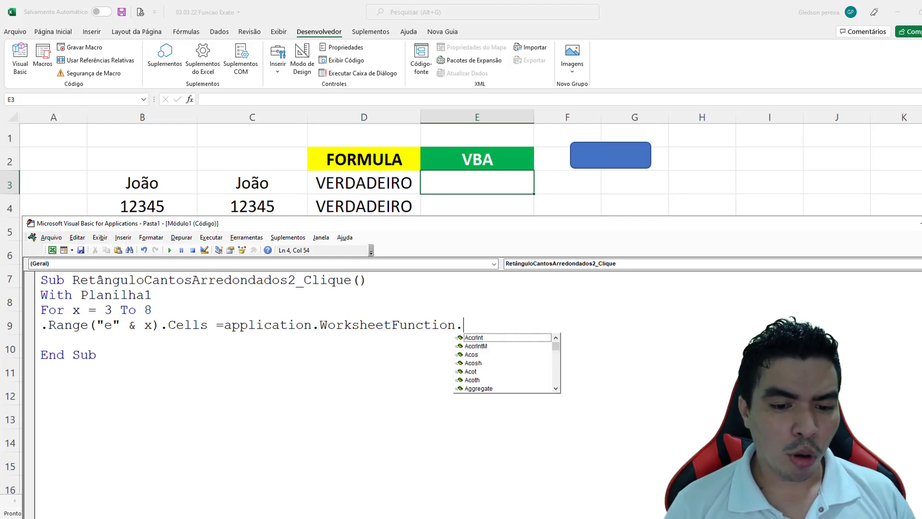
{"action": "type", "text": "e"}
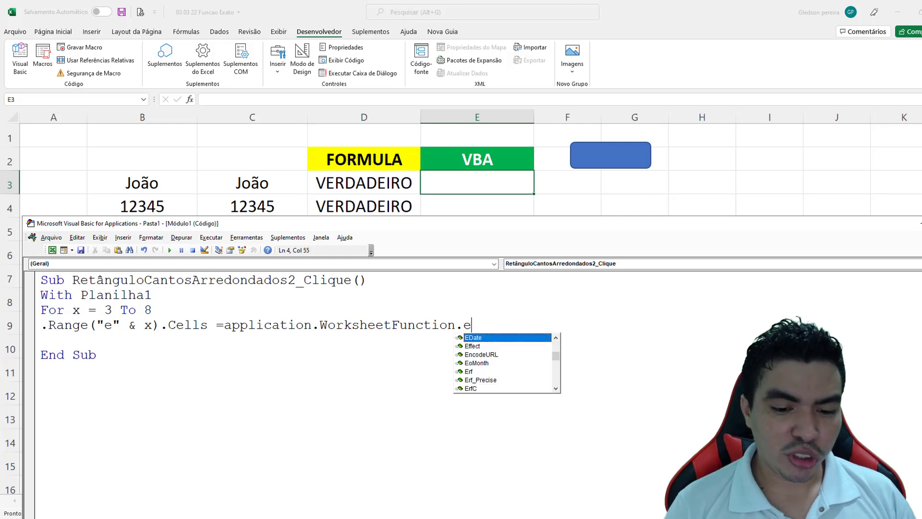
{"action": "type", "text": "xat"}
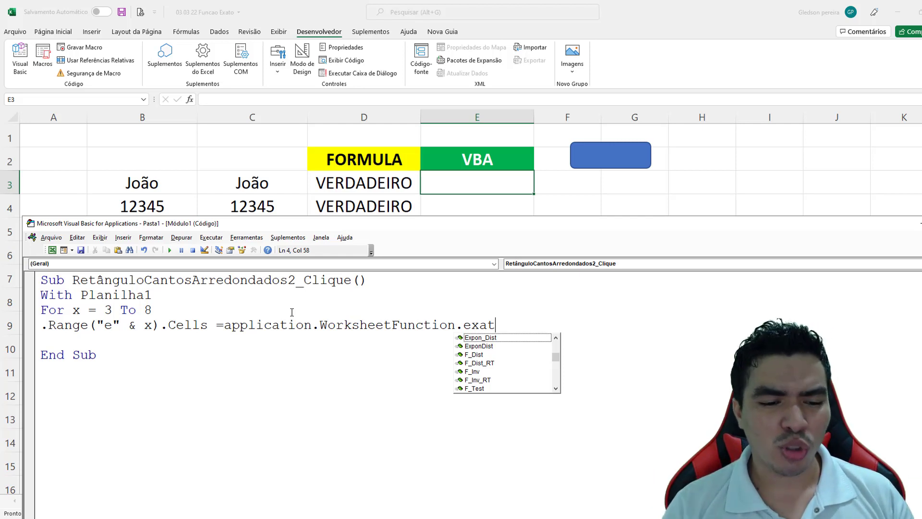
- Comment out the Range, For and With Planilha1 lines with apostrophes
{"action": "left_click", "coordinate": [43, 326]}
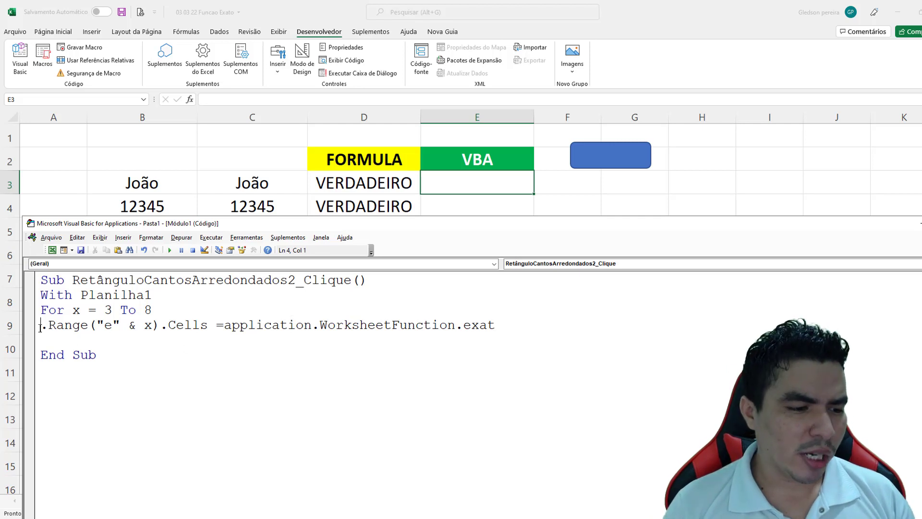
{"action": "type", "text": "'"}
{"action": "left_click", "coordinate": [40, 311]}
{"action": "type", "text": "'"}
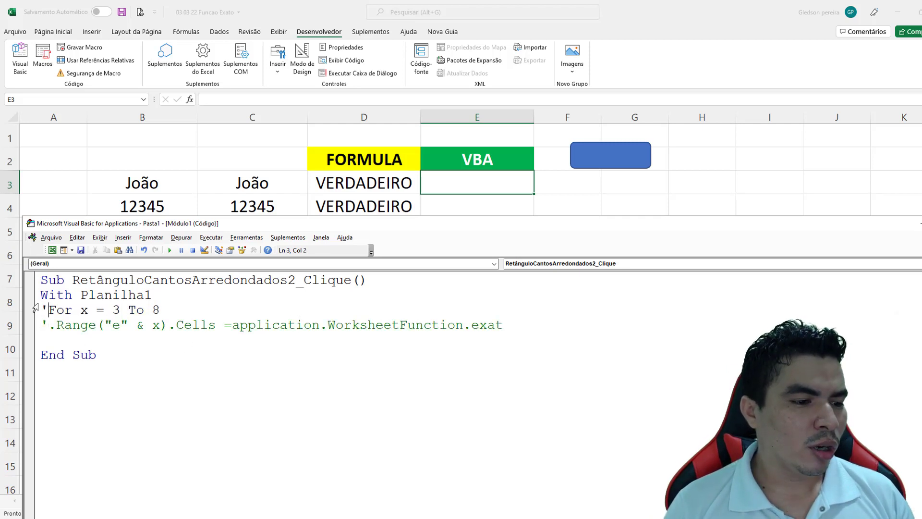
{"action": "left_click", "coordinate": [35, 301]}
{"action": "left_click", "coordinate": [42, 294]}
{"action": "type", "text": "'"}
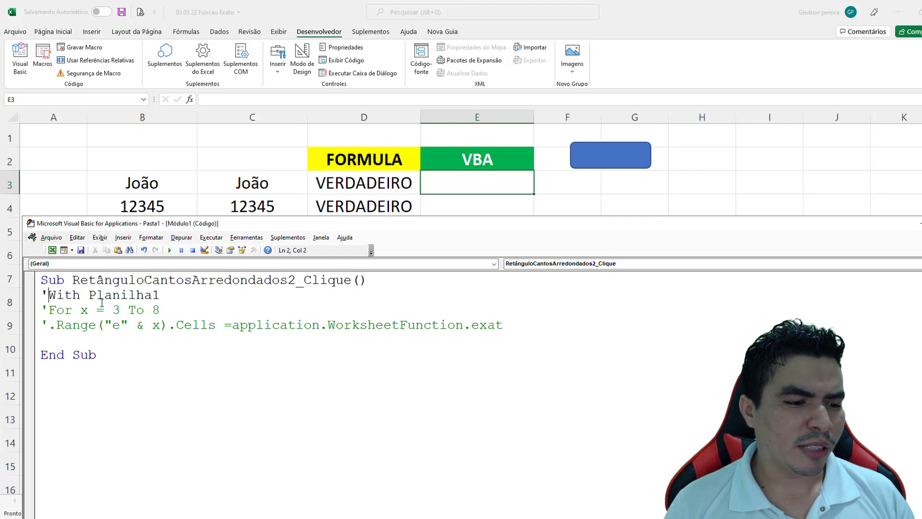
- Return to the worksheet, select E3, and start Gravar Macro
{"action": "left_click", "coordinate": [84, 175]}
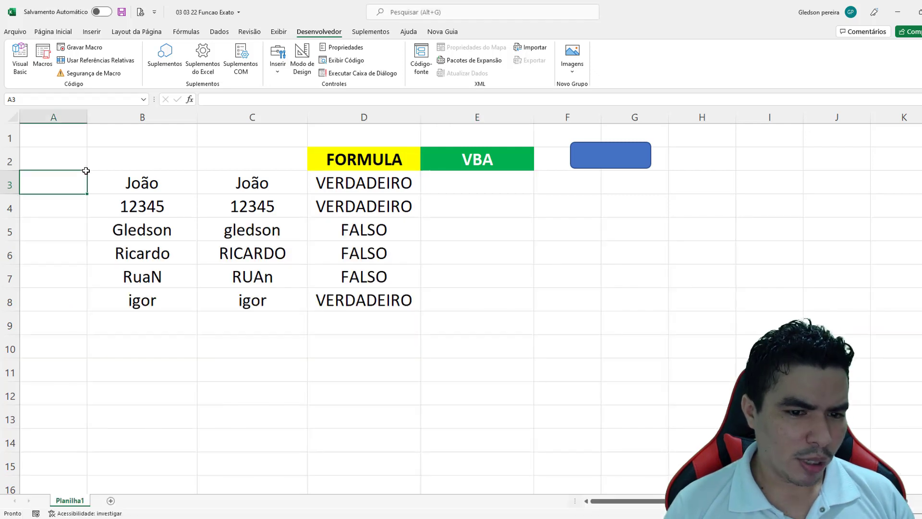
{"action": "left_click", "coordinate": [450, 182]}
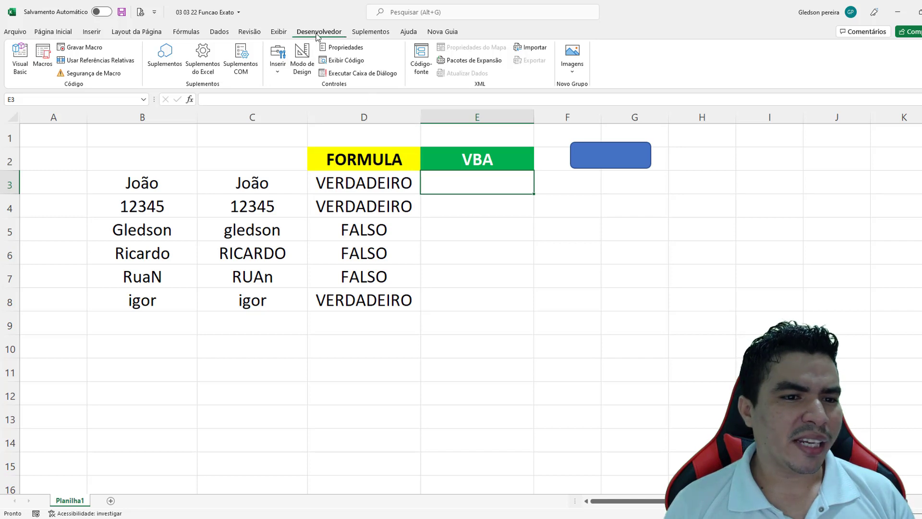
{"action": "left_click", "coordinate": [93, 52]}
- Begin recording and enter =EXATO(B3;C3) in E3
{"action": "left_click", "coordinate": [625, 368]}
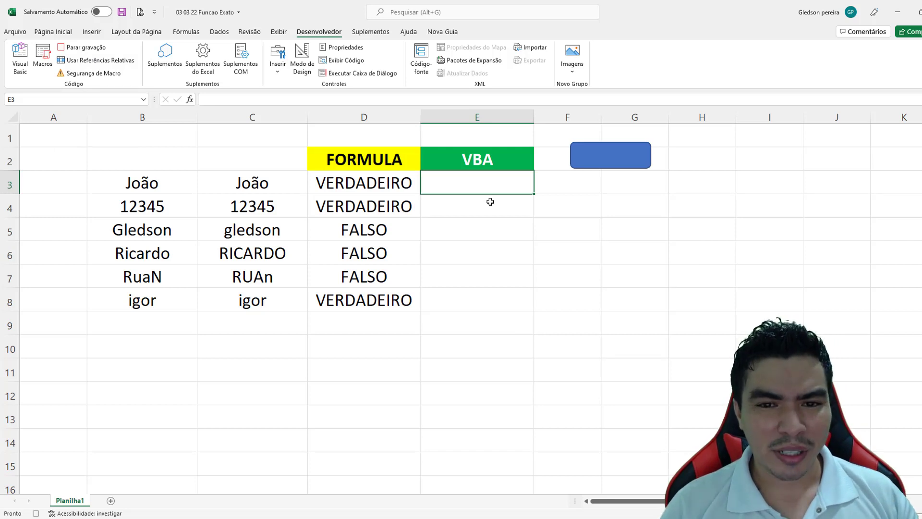
{"action": "type", "text": "="}
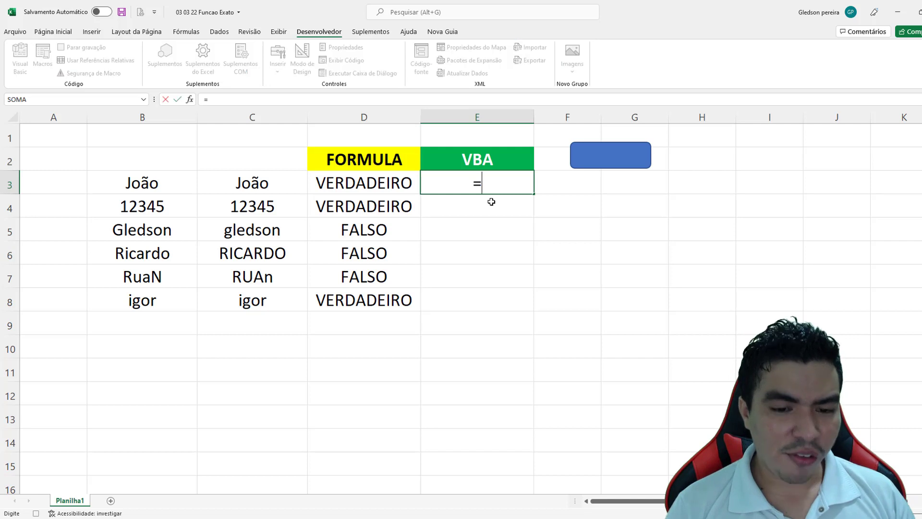
{"action": "type", "text": "ex"}
{"action": "key", "text": "Tab"}
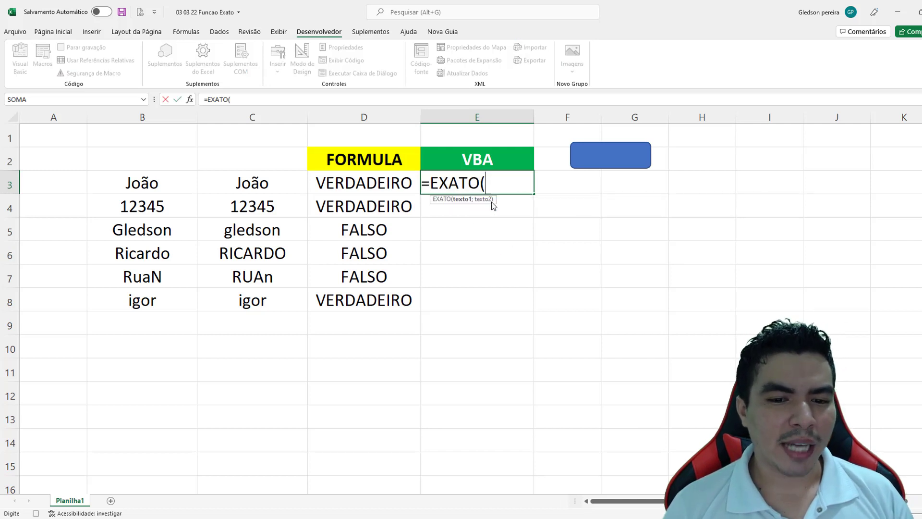
{"action": "left_click", "coordinate": [161, 186]}
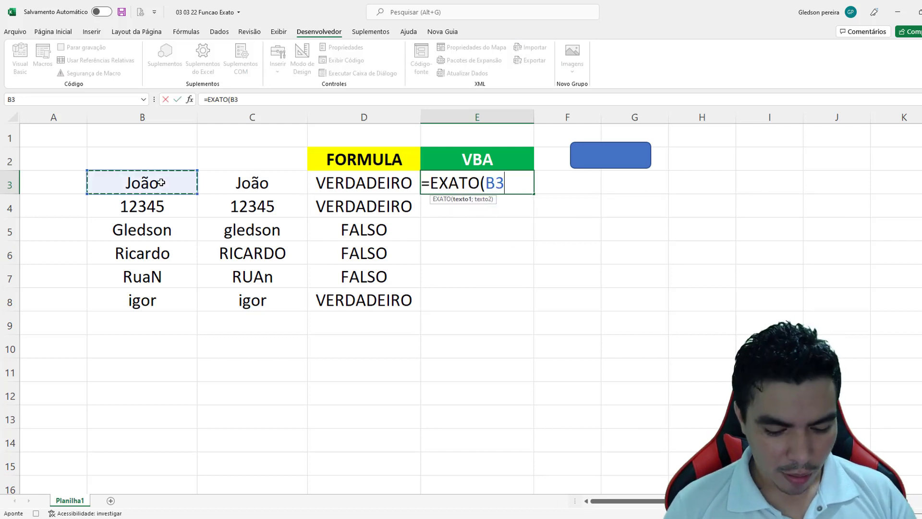
{"action": "type", "text": ";"}
{"action": "left_click", "coordinate": [253, 181]}
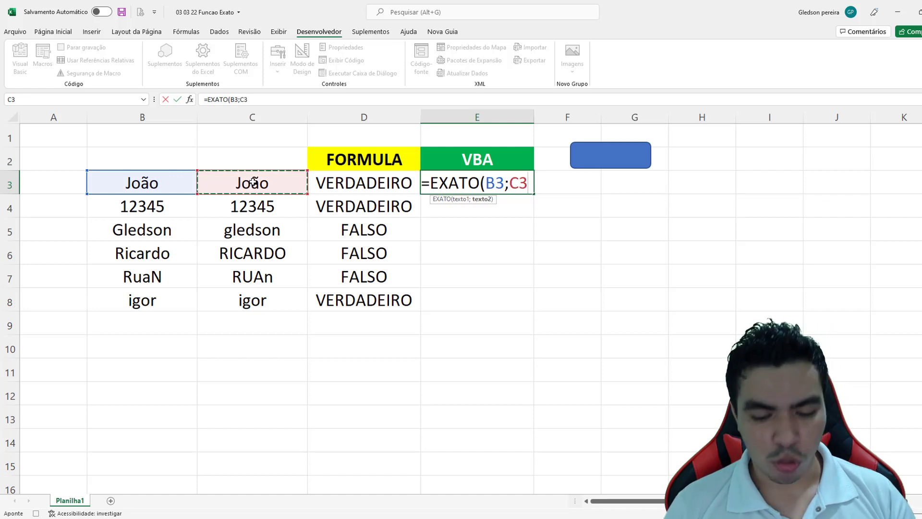
{"action": "key", "text": "Return"}
- Fill the E3 formula down to E8, check E6, and stop recording
{"action": "left_click", "coordinate": [465, 178]}
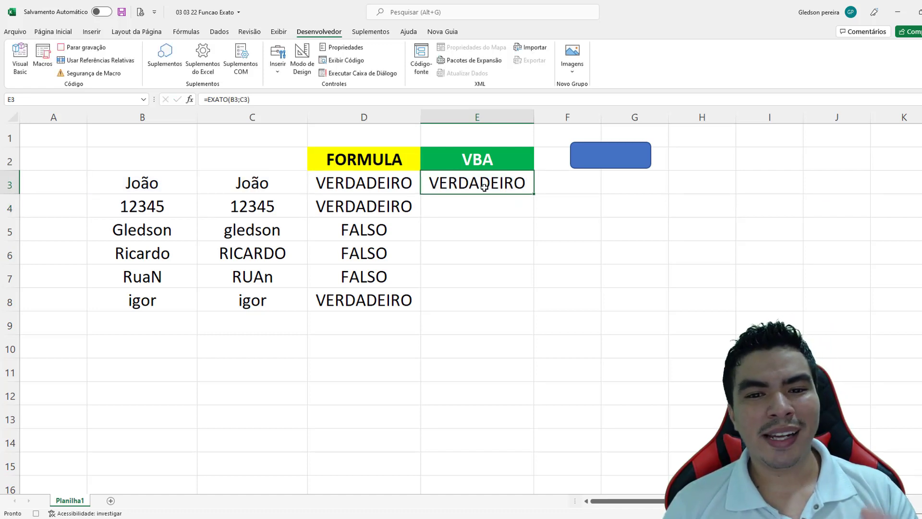
{"action": "left_click_drag", "start_coordinate": [534, 195], "coordinate": [538, 302]}
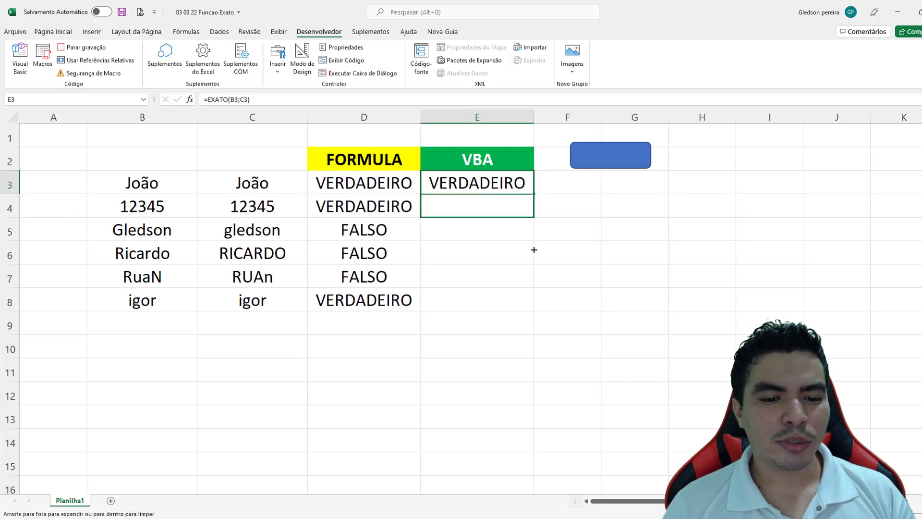
{"action": "left_click", "coordinate": [503, 245]}
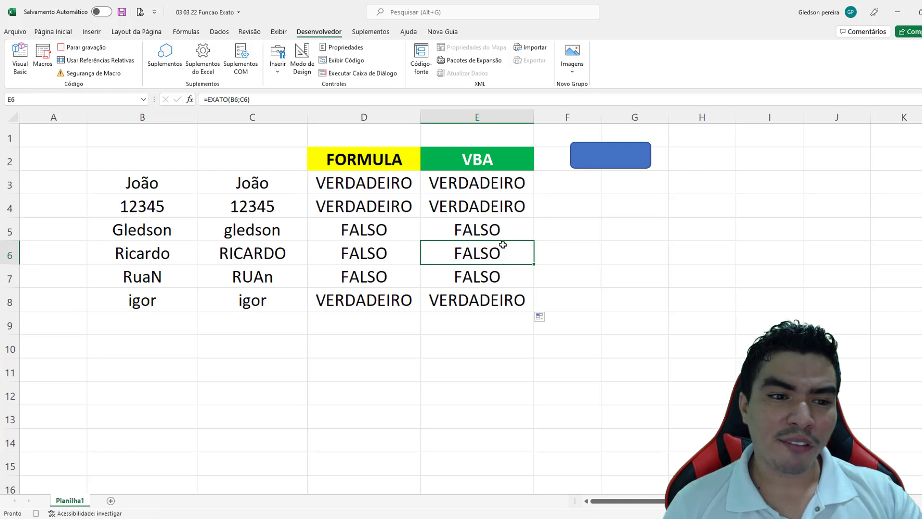
{"action": "left_click", "coordinate": [79, 47]}
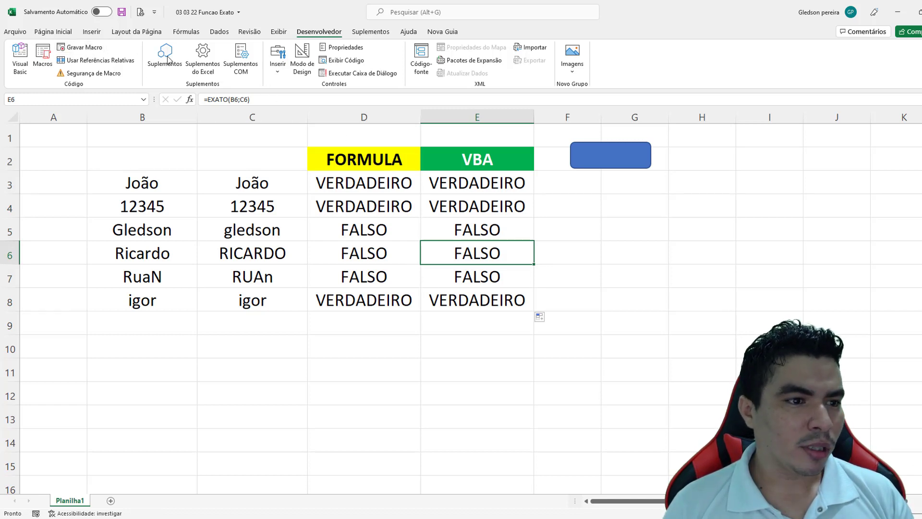
- Draw a second rectangle shape near G4 beside the table
{"action": "left_click", "coordinate": [96, 32]}
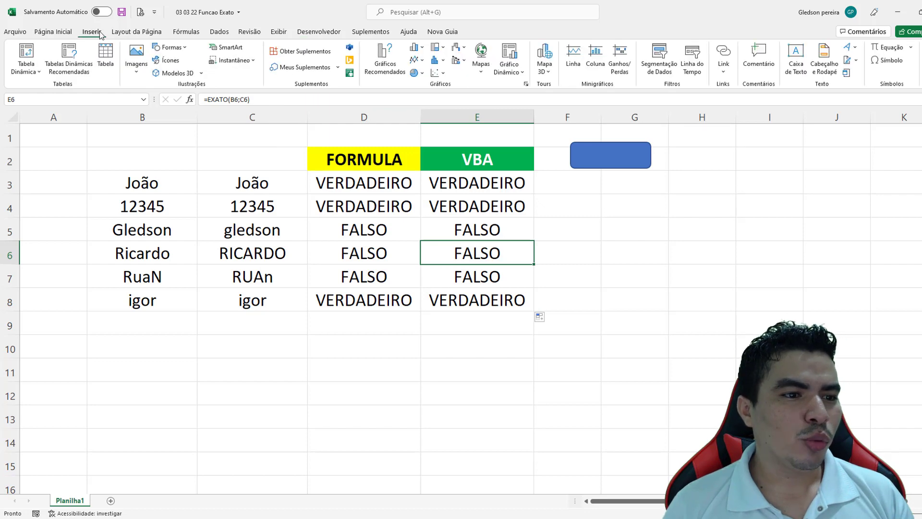
{"action": "left_click", "coordinate": [169, 47]}
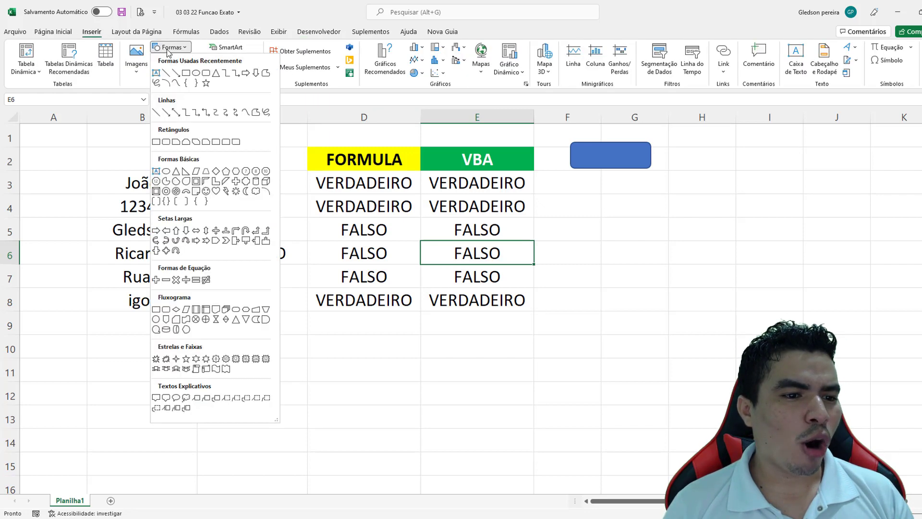
{"action": "left_click", "coordinate": [215, 141]}
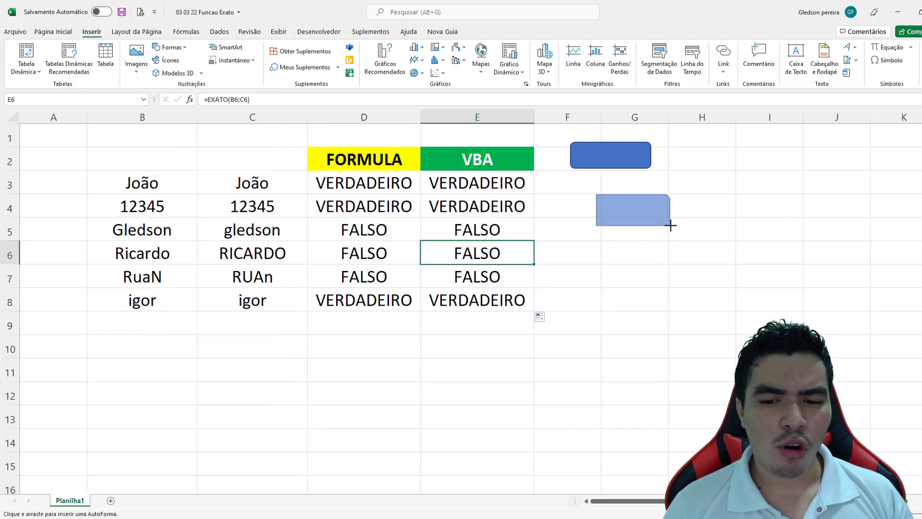
{"action": "left_click_drag", "start_coordinate": [641, 219], "coordinate": [672, 224]}
- Assign Macro2 to the new rectangle and select the results in E3:E8
{"action": "right_click", "coordinate": [629, 212]}
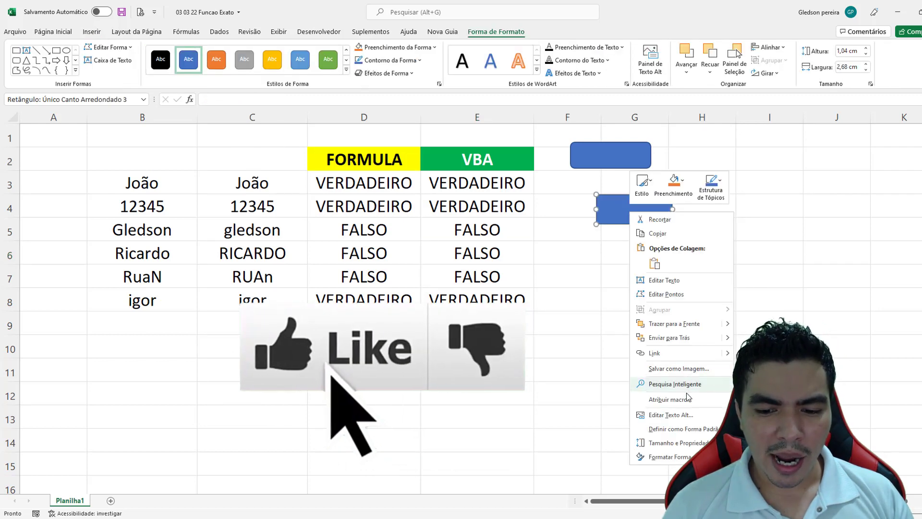
{"action": "left_click", "coordinate": [670, 399]}
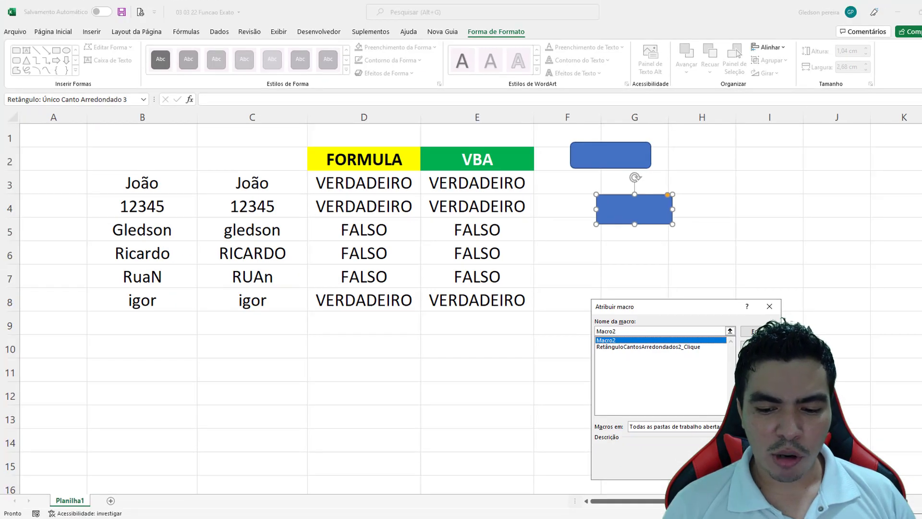
{"action": "key", "text": "Return"}
{"action": "left_click_drag", "start_coordinate": [510, 185], "coordinate": [511, 302]}
- Clear E3:E8, delete the stray F10 output, and rerun Macro2 from E3 via the rectangle
{"action": "key", "text": "Delete"}
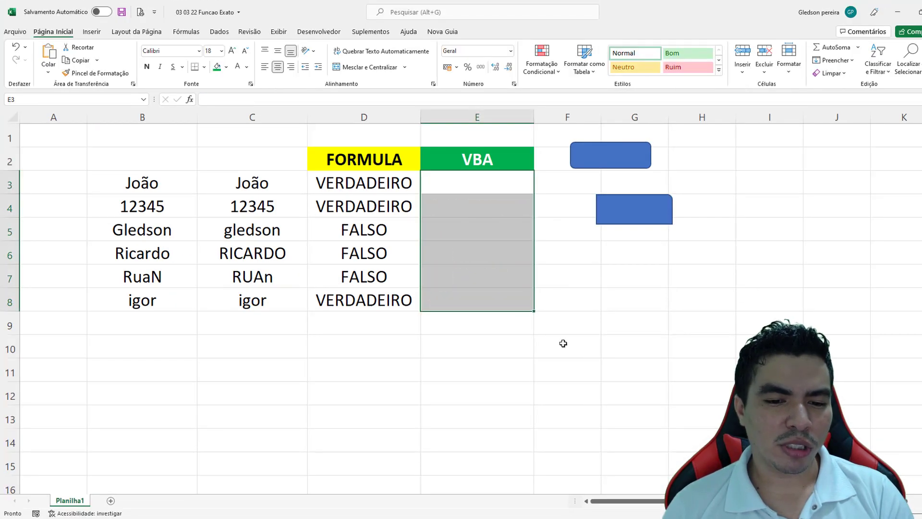
{"action": "left_click", "coordinate": [563, 344]}
{"action": "left_click", "coordinate": [620, 216]}
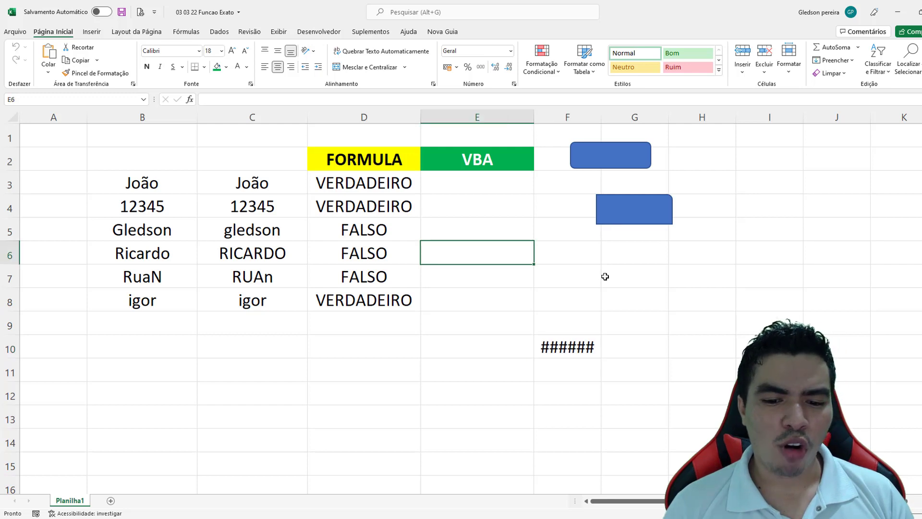
{"action": "left_click", "coordinate": [590, 340]}
{"action": "key", "text": "Delete"}
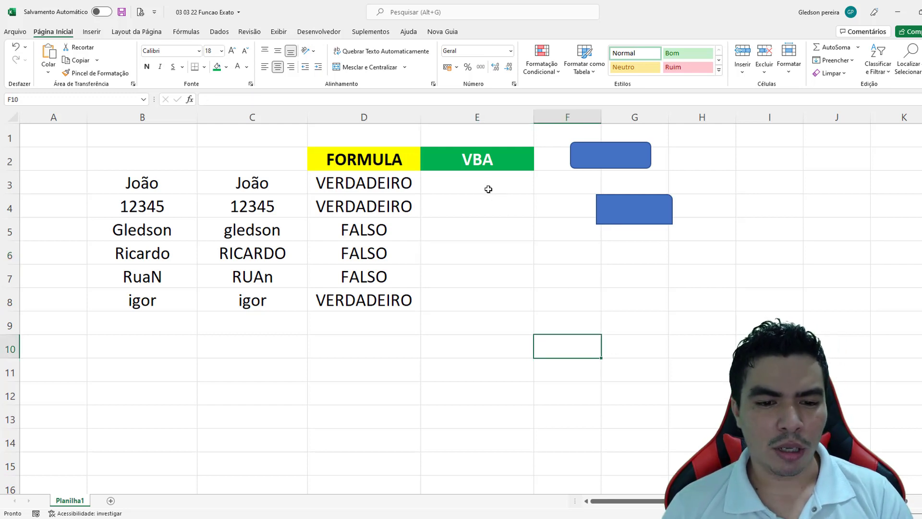
{"action": "left_click", "coordinate": [482, 185]}
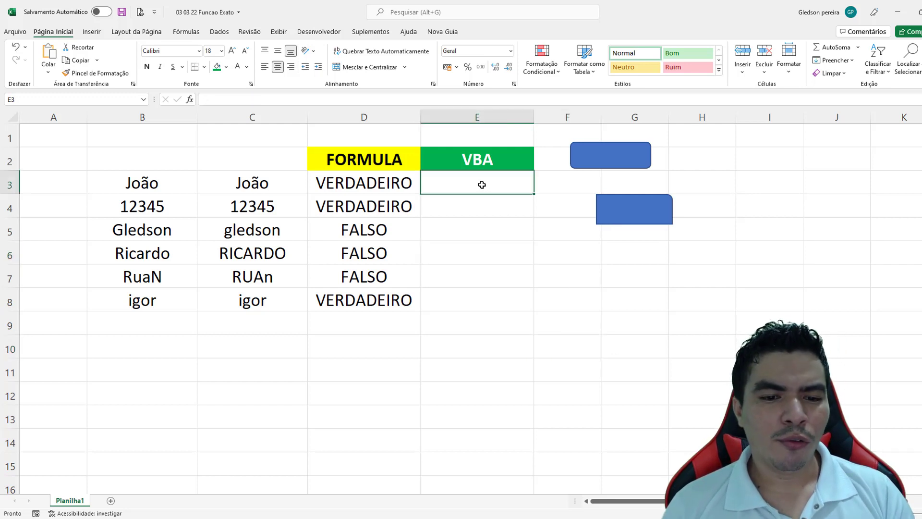
{"action": "left_click", "coordinate": [648, 218]}
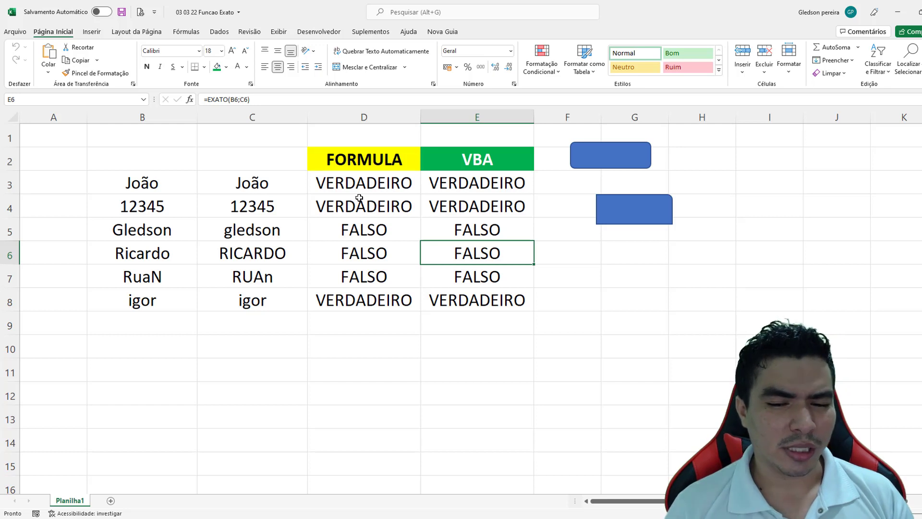
- Open Macro2's code through Atribuir macro > Editar and highlight EXACT in its FormulaR1C1 line
{"action": "right_click", "coordinate": [616, 204]}
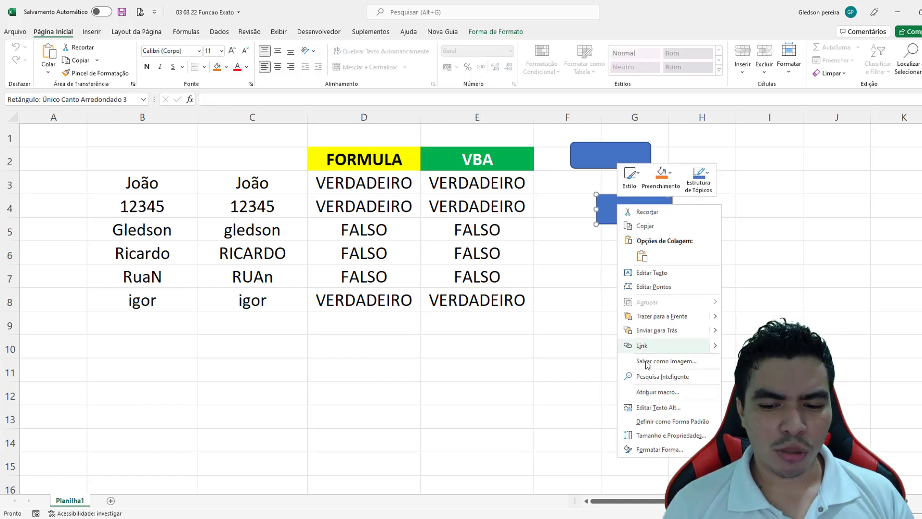
{"action": "left_click", "coordinate": [658, 391]}
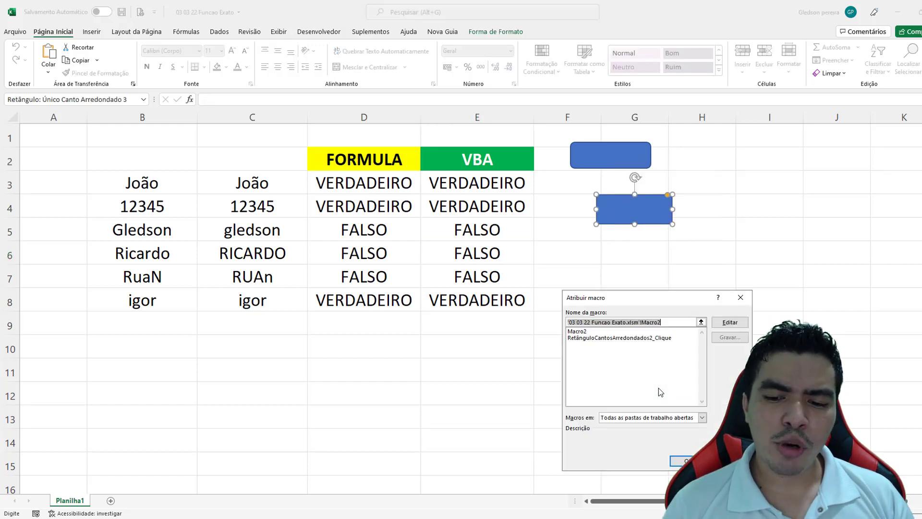
{"action": "left_click", "coordinate": [730, 322]}
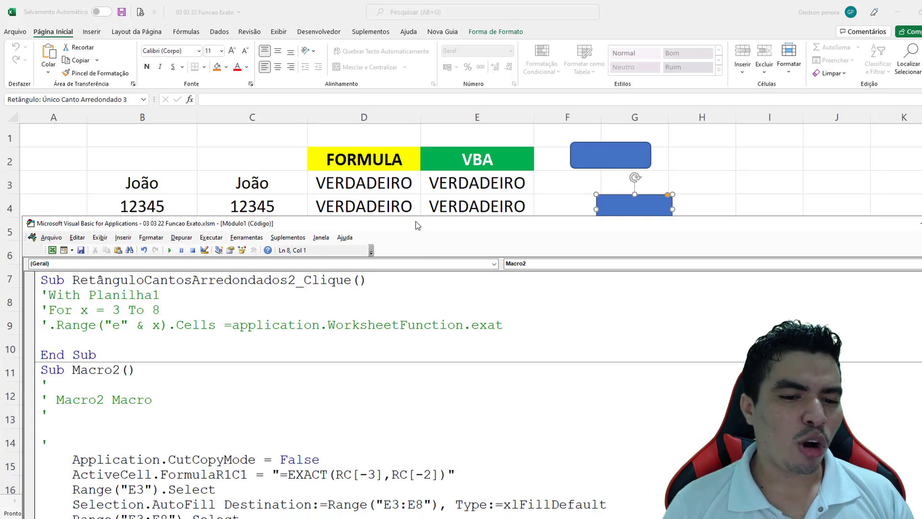
{"action": "left_click_drag", "start_coordinate": [416, 223], "coordinate": [413, 68]}
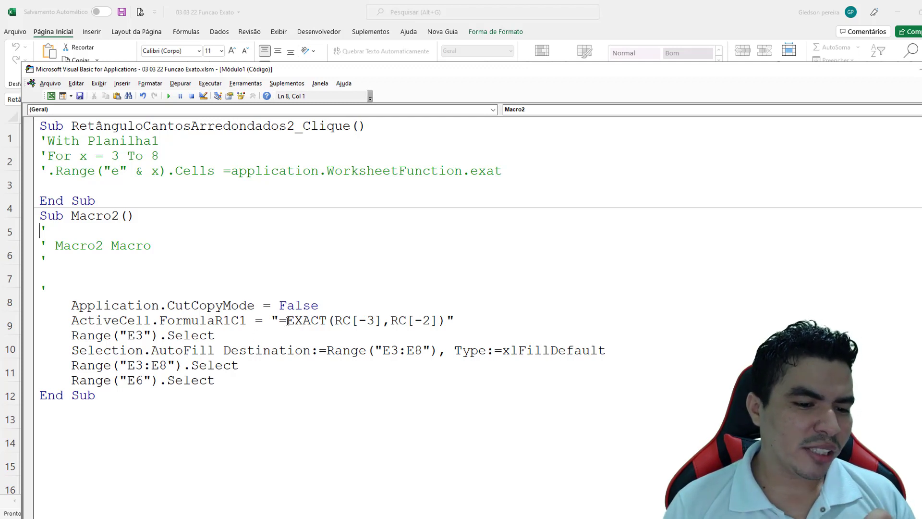
{"action": "left_click_drag", "start_coordinate": [287, 321], "coordinate": [327, 321]}
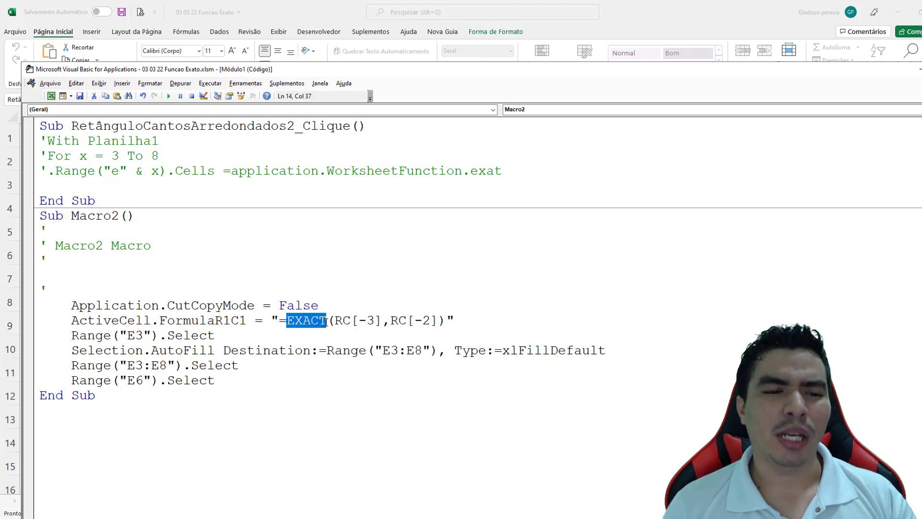
{"action": "left_click_drag", "start_coordinate": [156, 73], "coordinate": [152, 35]}
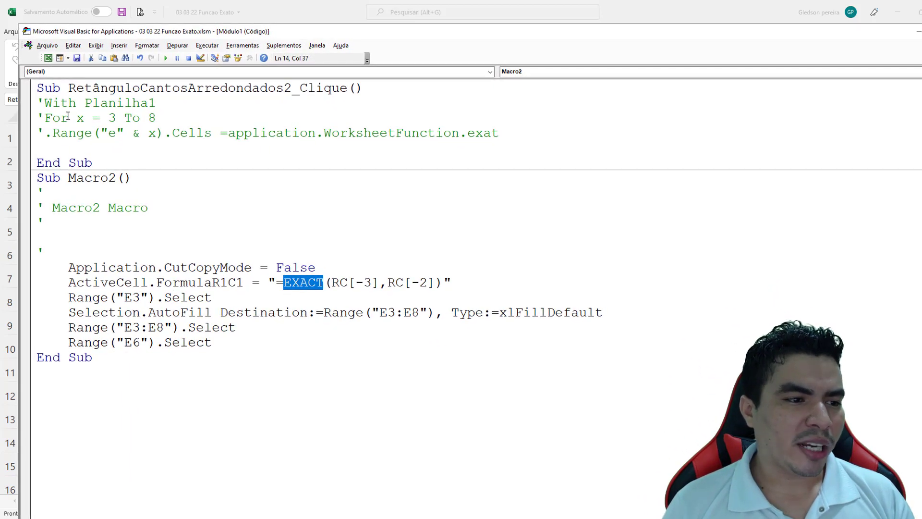
- Uncomment the With, For and Range lines using Uncomment Block on the Edit toolbar
{"action": "left_click", "coordinate": [37, 102]}
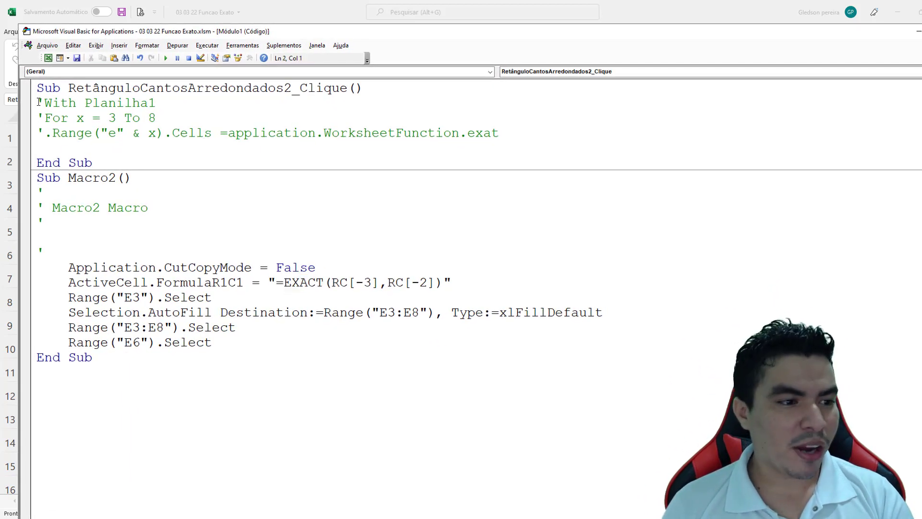
{"action": "left_click_drag", "start_coordinate": [47, 104], "coordinate": [133, 144]}
{"action": "right_click", "coordinate": [448, 56]}
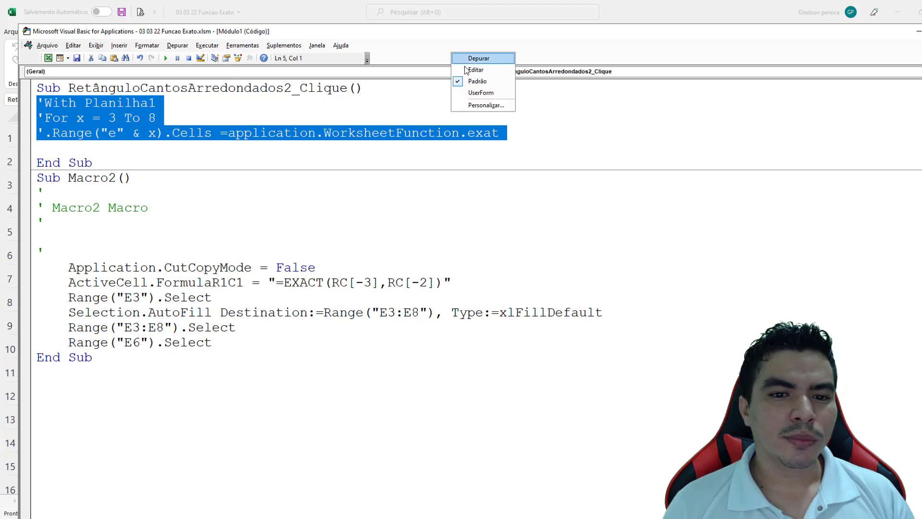
{"action": "left_click", "coordinate": [465, 71]}
{"action": "left_click", "coordinate": [690, 206]}
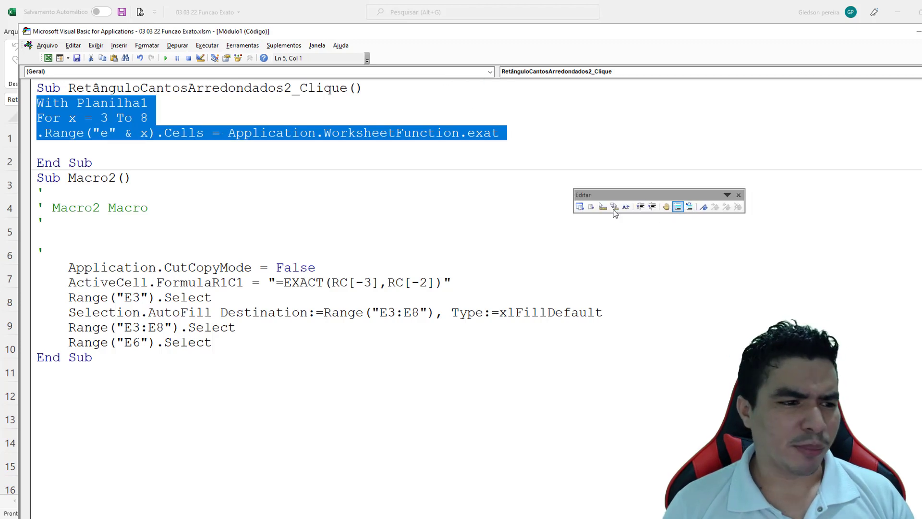
{"action": "left_click", "coordinate": [192, 163]}
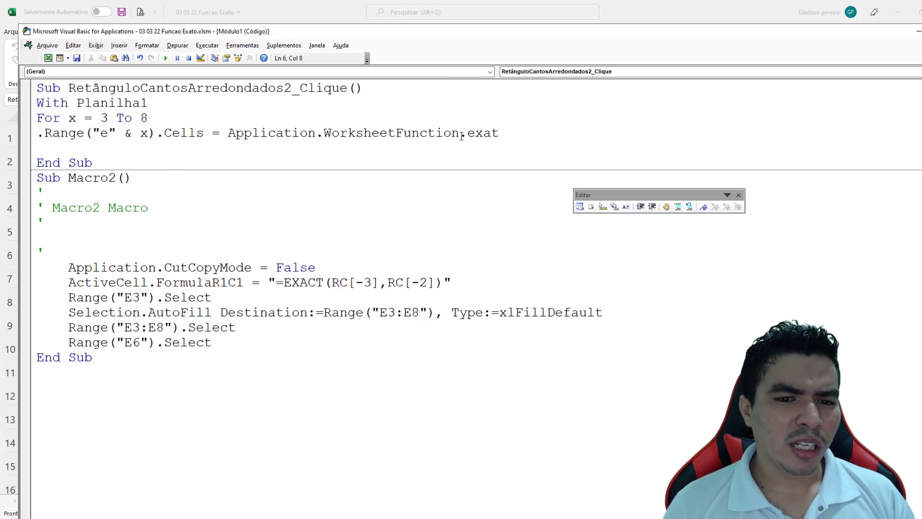
- Replace the misspelled '.exat' function call with '.exac'
{"action": "left_click_drag", "start_coordinate": [462, 136], "coordinate": [523, 136]}
{"action": "key", "text": "BackSpace"}
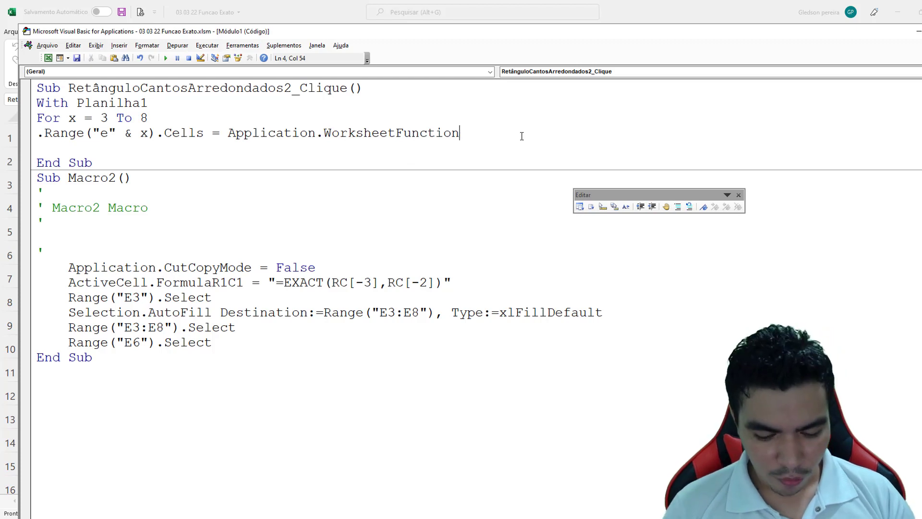
{"action": "type", "text": "."}
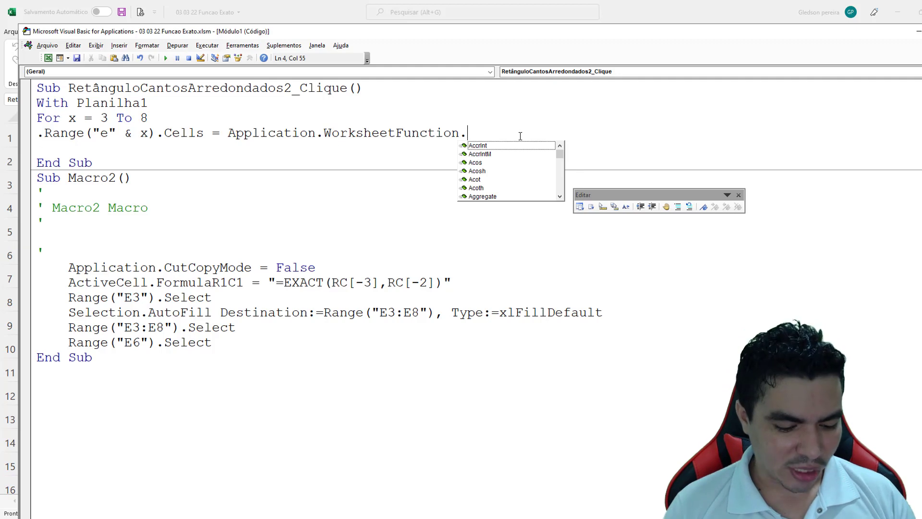
{"action": "type", "text": "exac"}
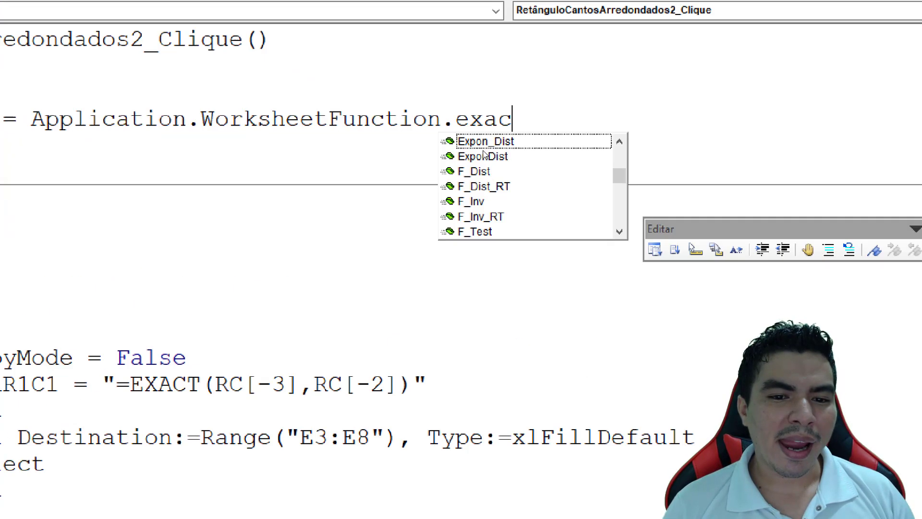
{"action": "key", "text": "Escape"}
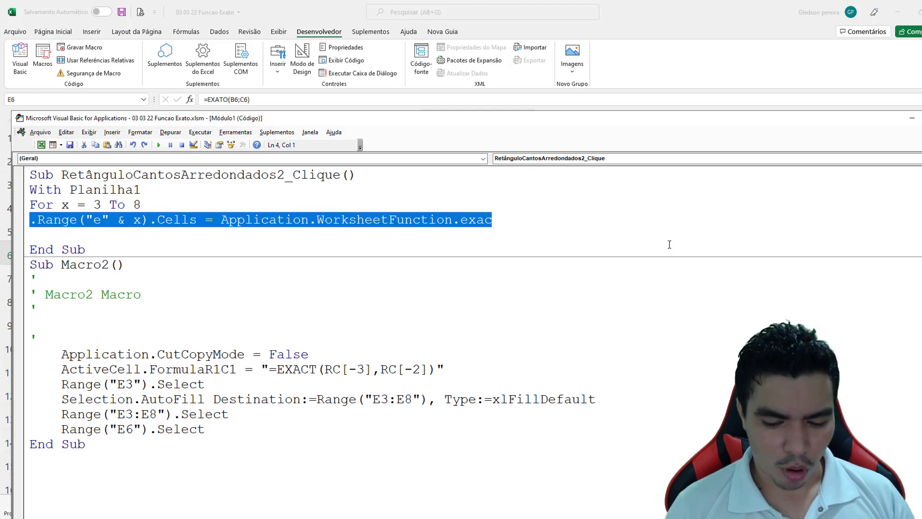
- Delete the Range assignment line and start typing 'If .Cells(' in its place
{"action": "key", "text": "Delete"}
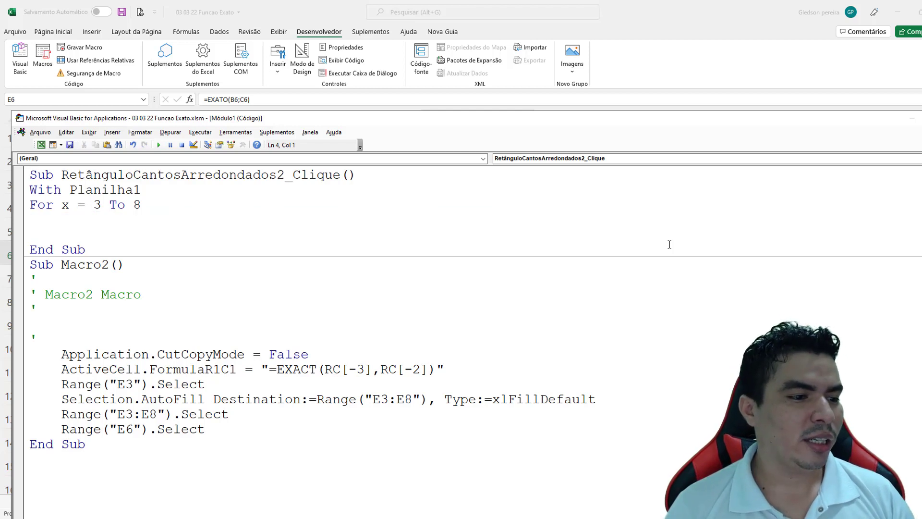
{"action": "type", "text": "if"}
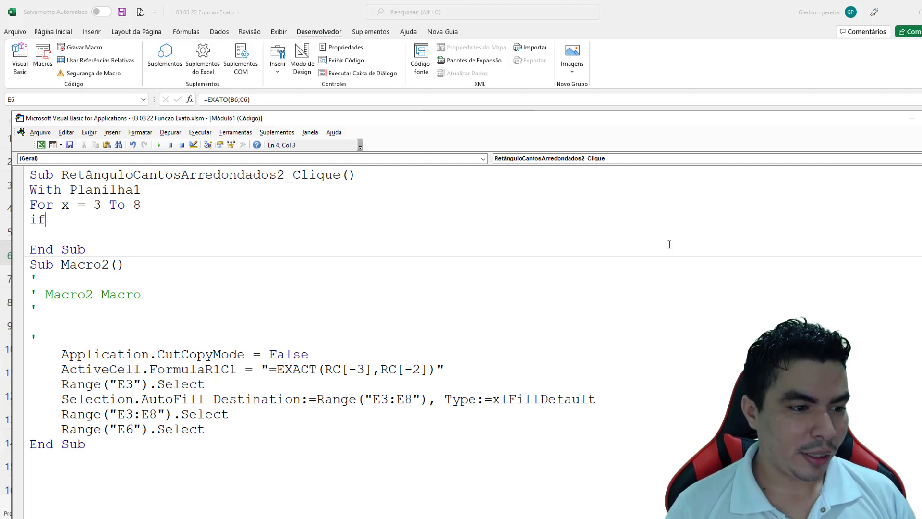
{"action": "type", "text": " .ce"}
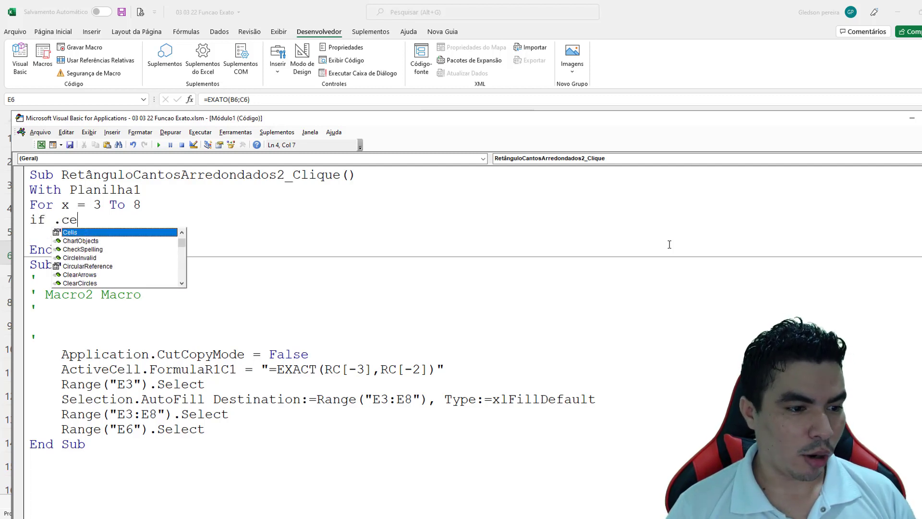
{"action": "key", "text": "Tab"}
{"action": "type", "text": "("}
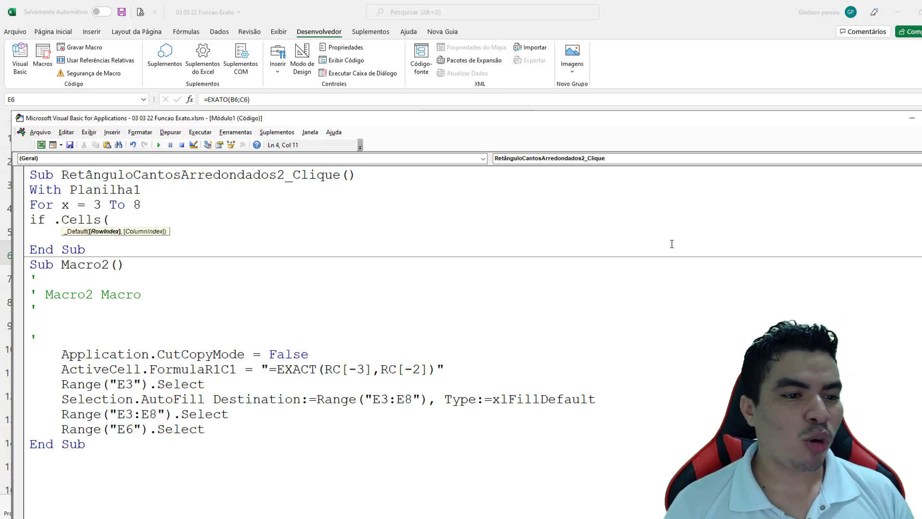
{"action": "left_click_drag", "start_coordinate": [447, 125], "coordinate": [479, 257]}
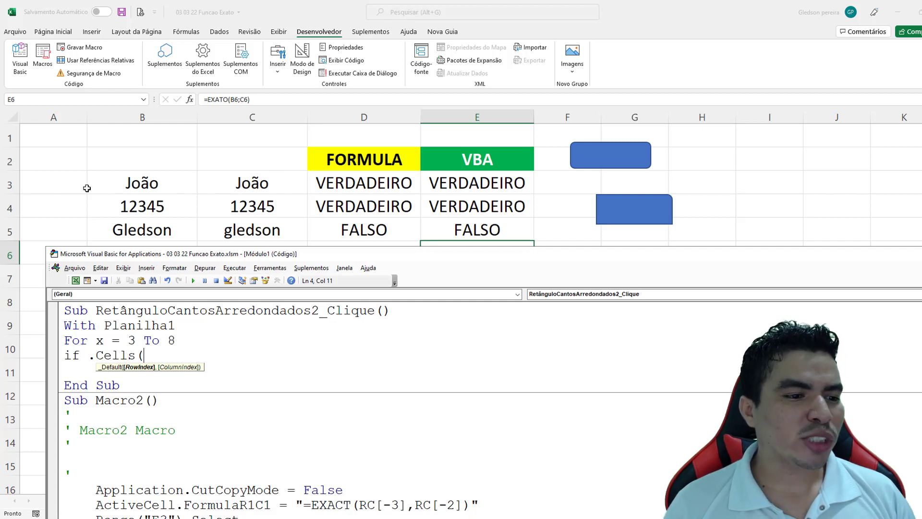
- Check columns B and C, then complete the line as If .Cells(x, 2) = .Cells(x, 3) Then
{"action": "left_click", "coordinate": [13, 187]}
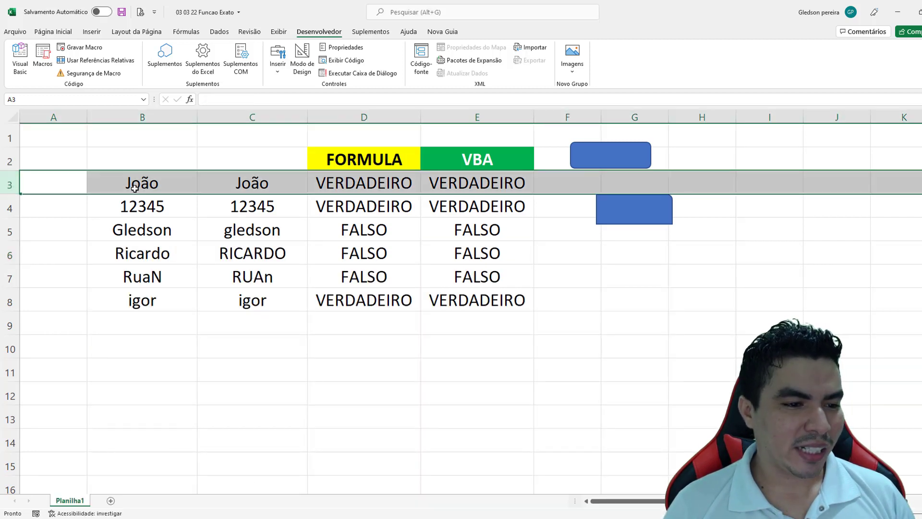
{"action": "left_click", "coordinate": [145, 118]}
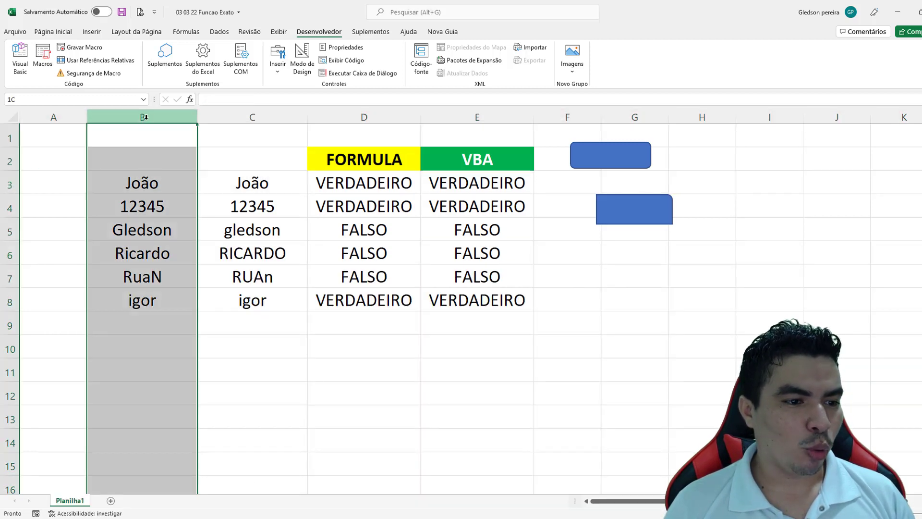
{"action": "left_click", "coordinate": [251, 117]}
{"action": "left_click", "coordinate": [19, 57]}
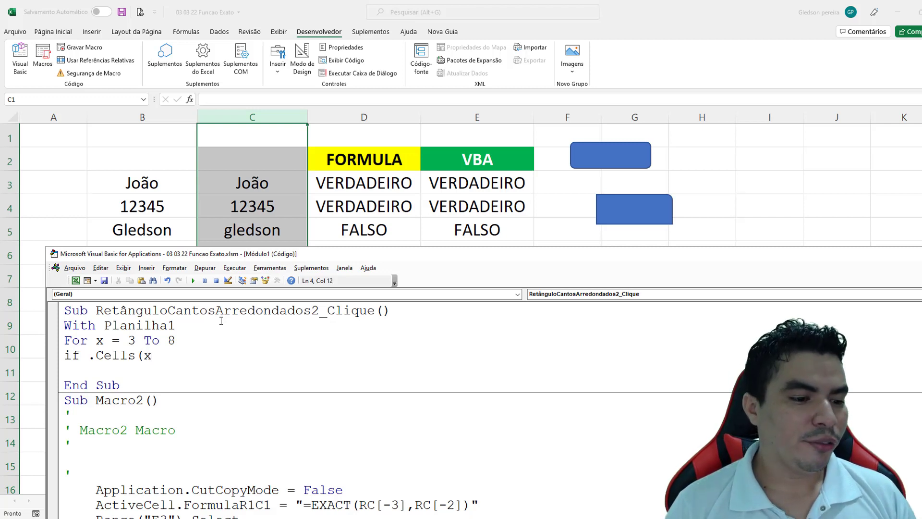
{"action": "type", "text": ","}
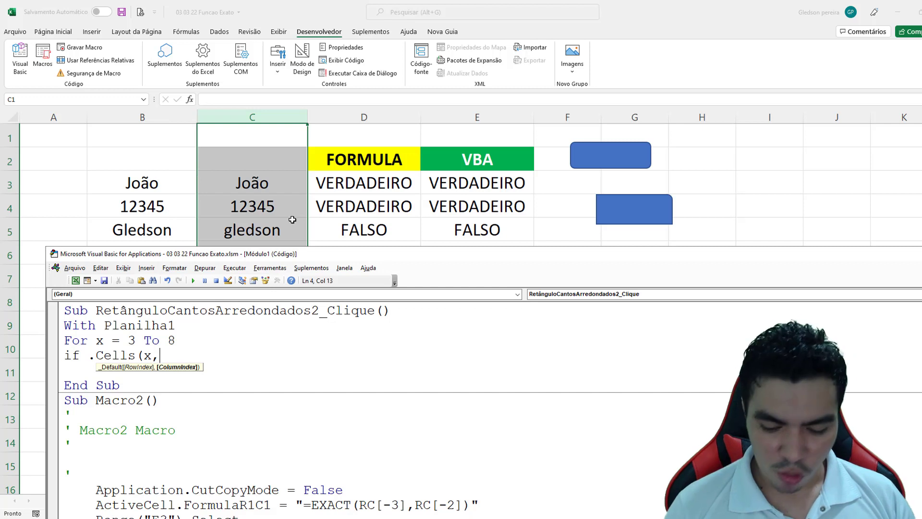
{"action": "type", "text": "2"}
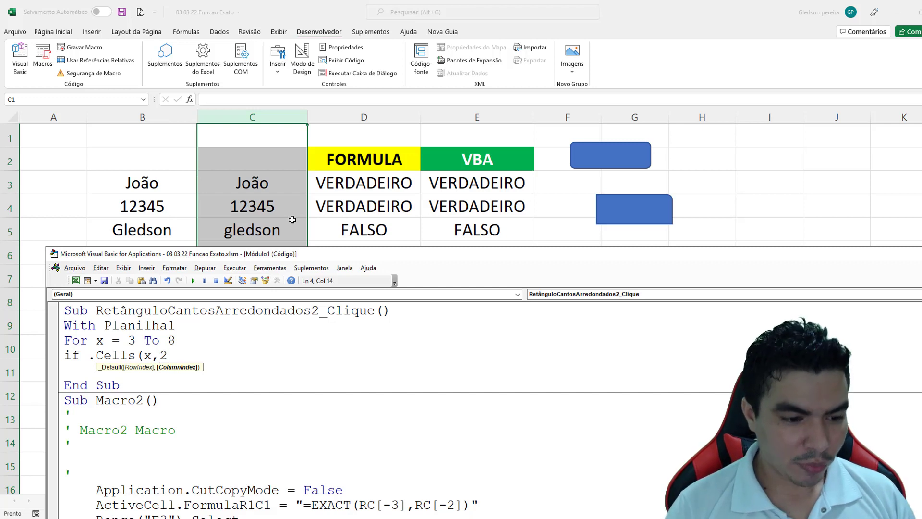
{"action": "type", "text": ") = .C"}
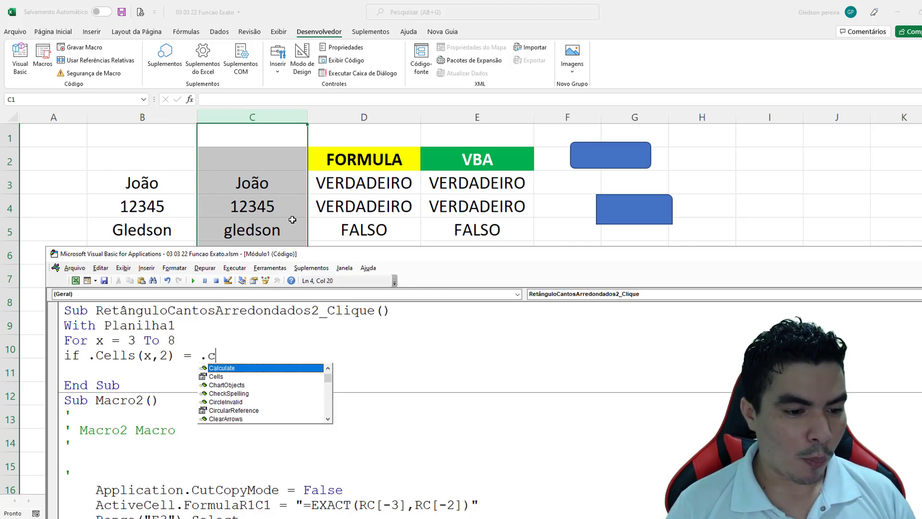
{"action": "type", "text": "ells("}
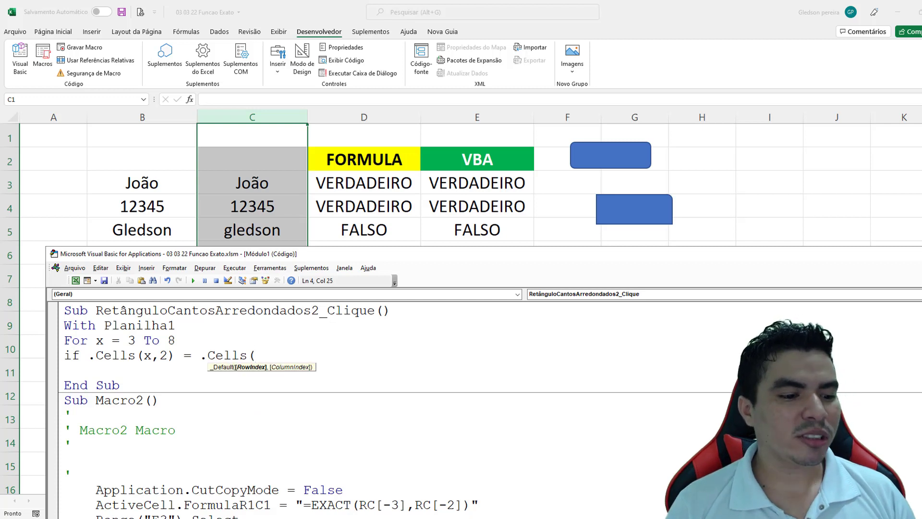
{"action": "type", "text": "x,"}
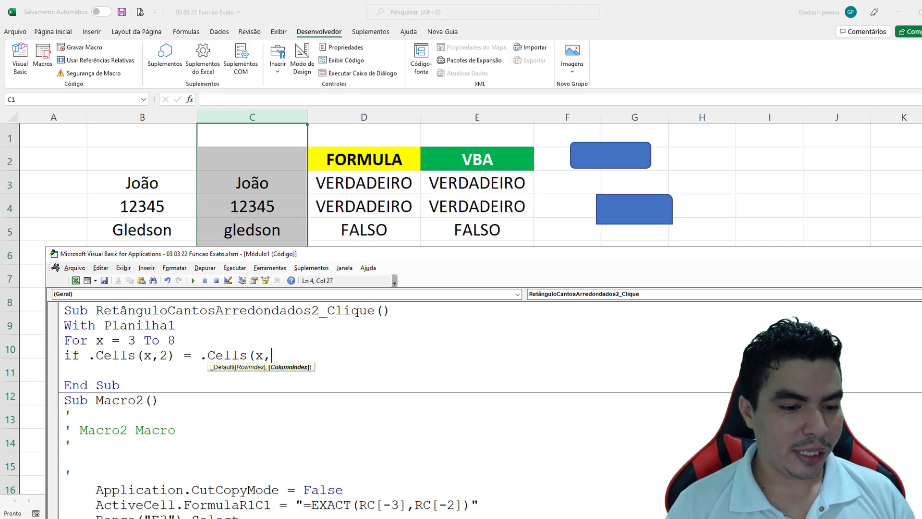
{"action": "type", "text": "3"}
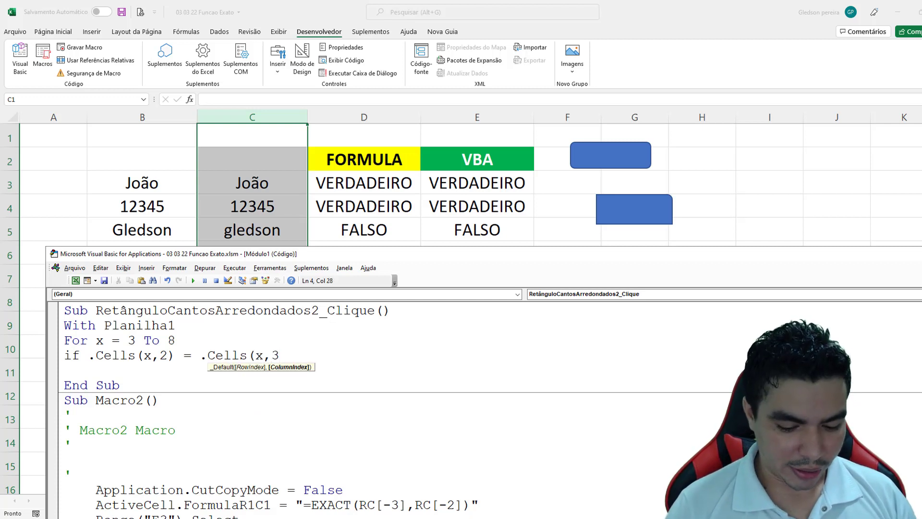
{"action": "type", "text": ") then"}
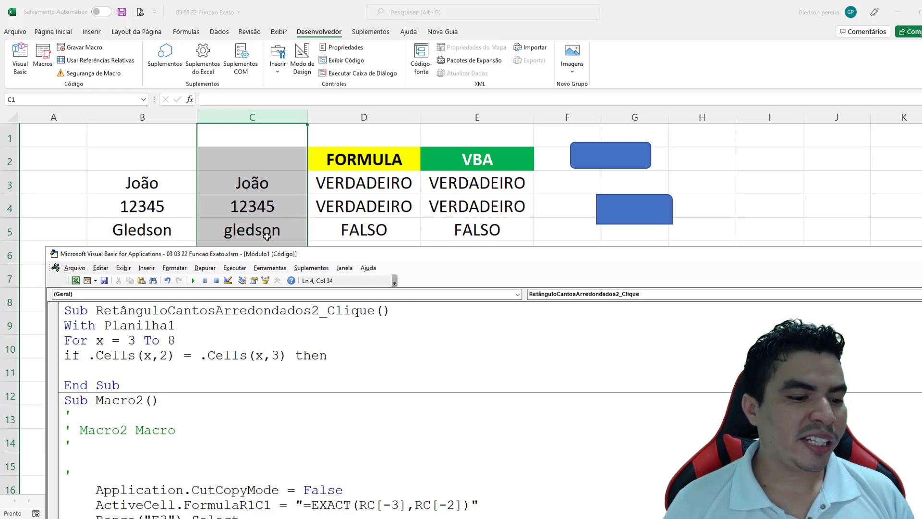
{"action": "left_click_drag", "start_coordinate": [89, 348], "coordinate": [287, 360]}
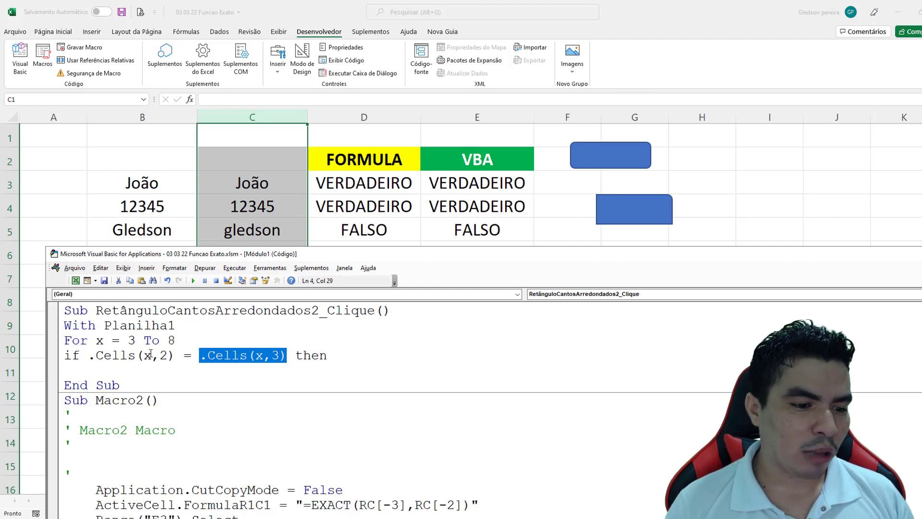
{"action": "left_click", "coordinate": [340, 354]}
- Under the If line, write .Cells(x, 5) = "VERDADEIRO"
{"action": "key", "text": "Return"}
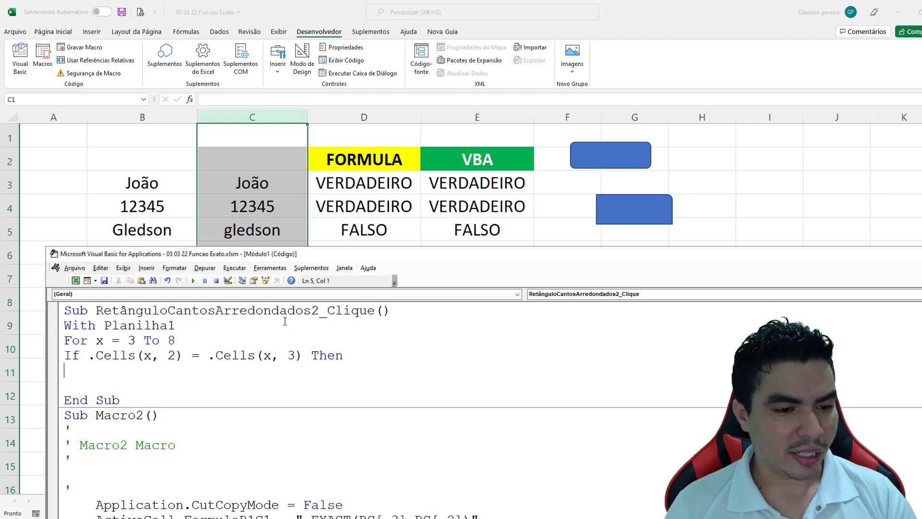
{"action": "left_click_drag", "start_coordinate": [261, 272], "coordinate": [275, 230]}
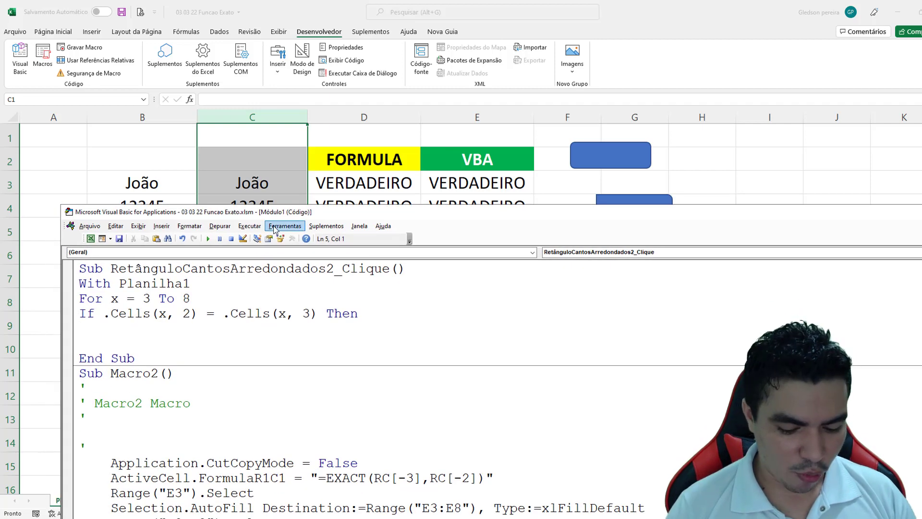
{"action": "type", "text": ".Ce"}
{"action": "key", "text": "Tab"}
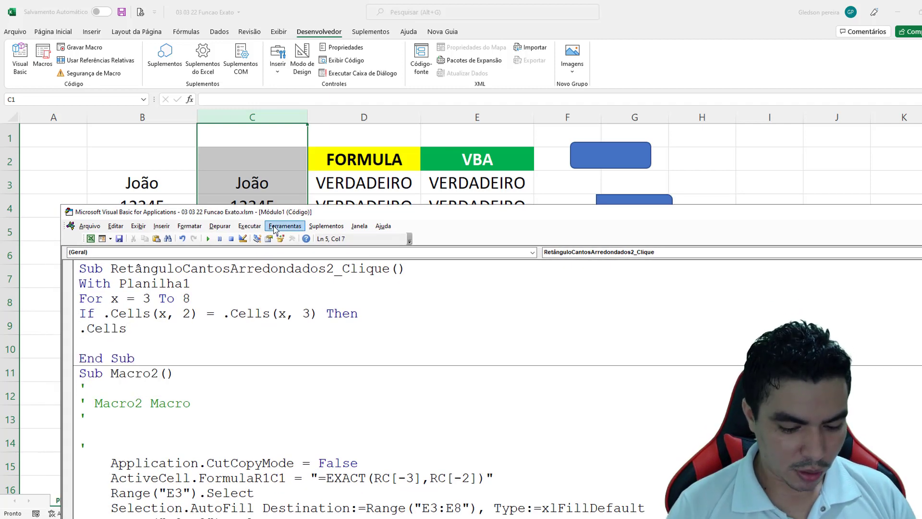
{"action": "type", "text": "("}
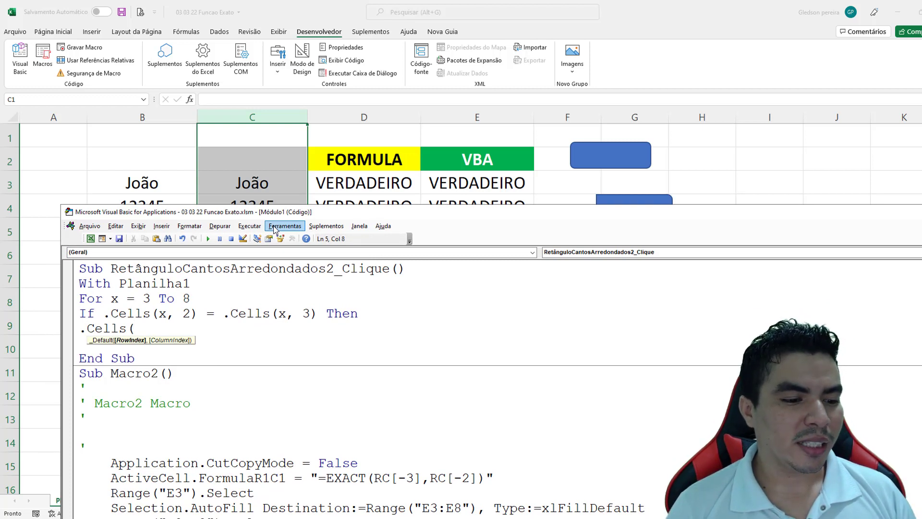
{"action": "type", "text": "x, "}
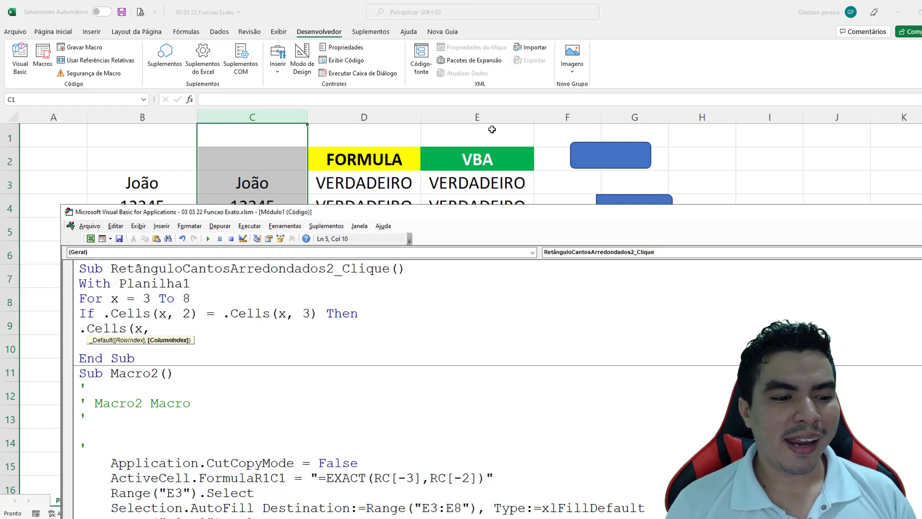
{"action": "type", "text": "5"}
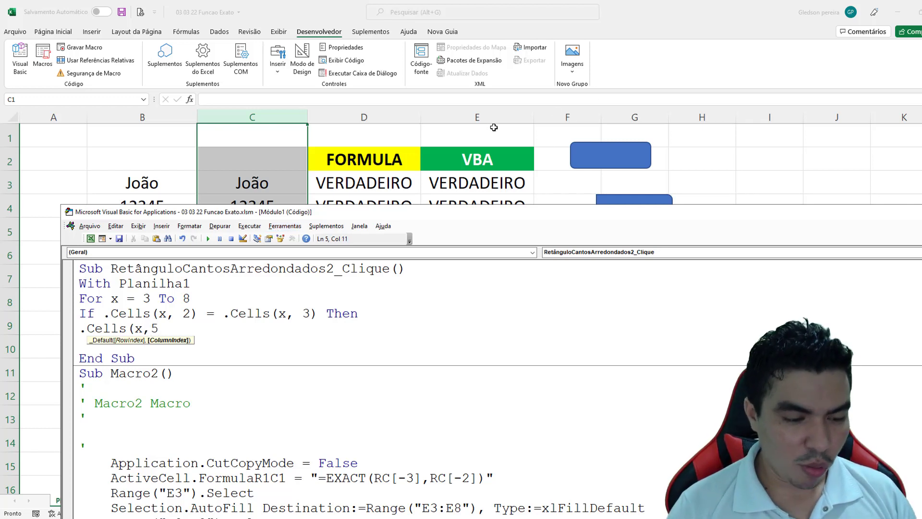
{"action": "type", "text": ") = "}
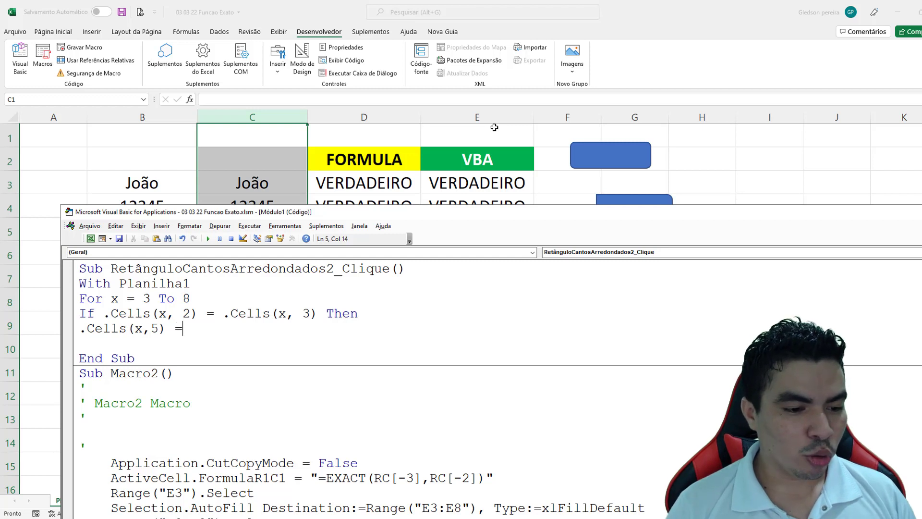
{"action": "type", "text": "\"VE"}
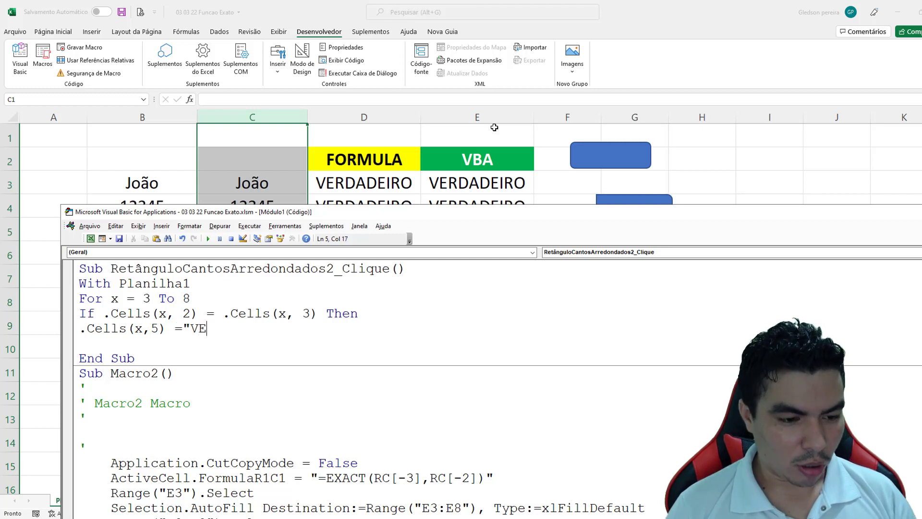
{"action": "type", "text": "RDADEIRO"}
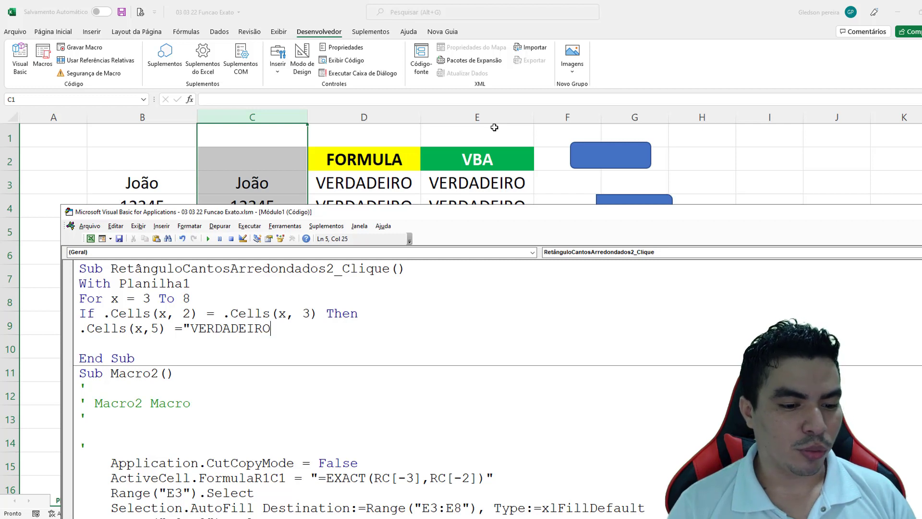
{"action": "type", "text": "\""}
{"action": "key", "text": "Return"}
{"action": "key", "text": "Return"}
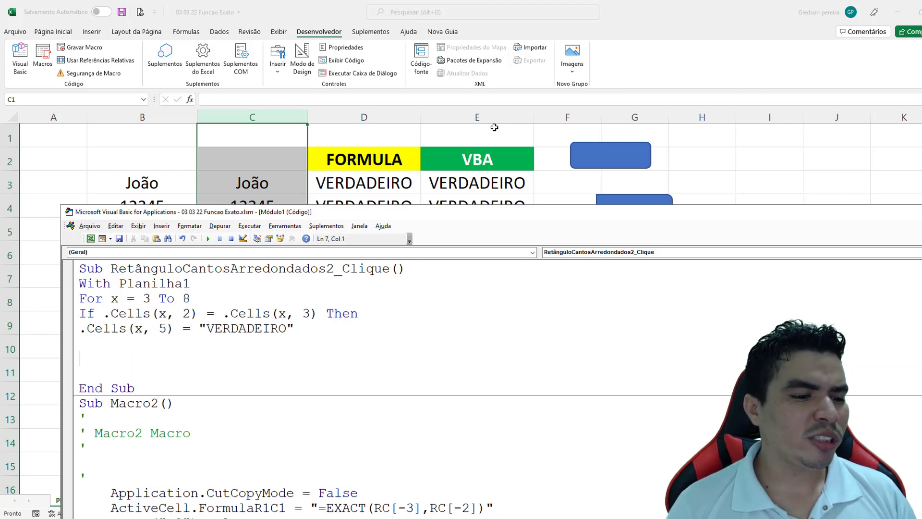
- Add an Else branch with .Cells(x, 5) = "FALSO"
{"action": "left_click_drag", "start_coordinate": [403, 311], "coordinate": [80, 321]}
{"action": "left_click", "coordinate": [89, 350]}
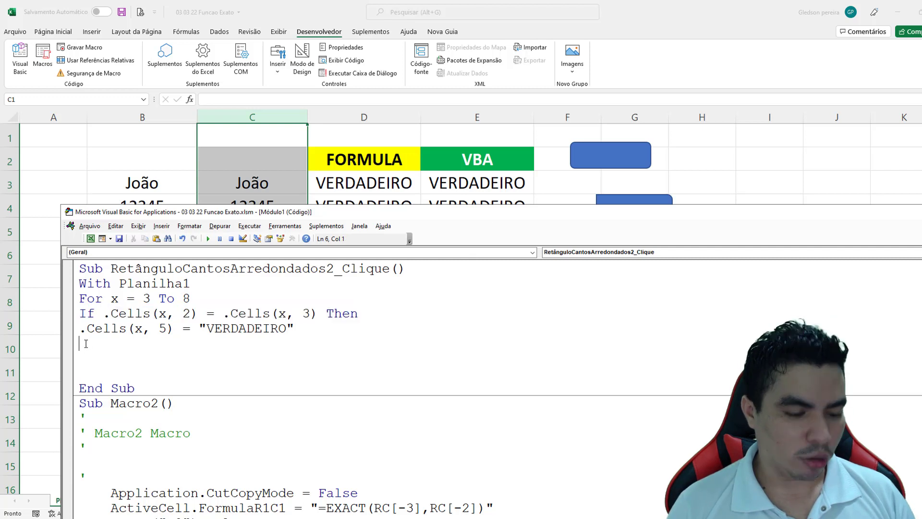
{"action": "type", "text": "ELSE"}
{"action": "key", "text": "Return"}
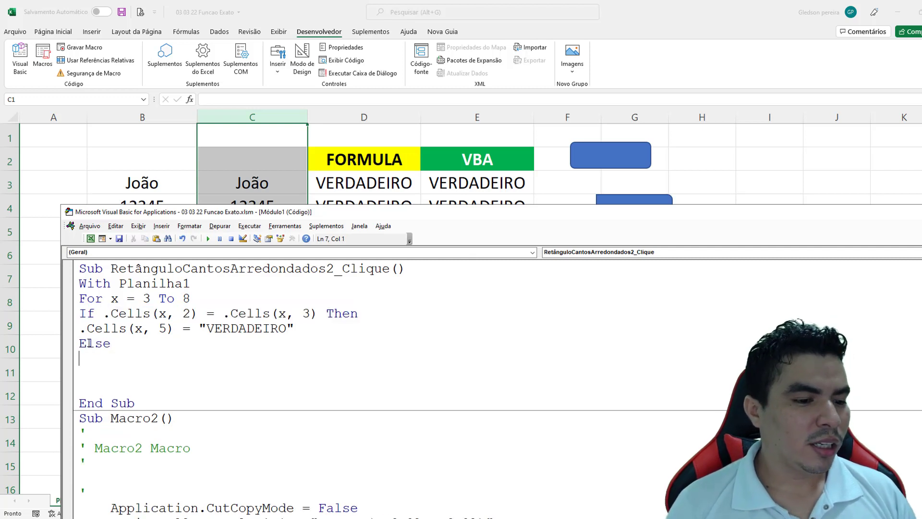
{"action": "left_click_drag", "start_coordinate": [79, 328], "coordinate": [196, 329]}
{"action": "key", "text": "ctrl+c"}
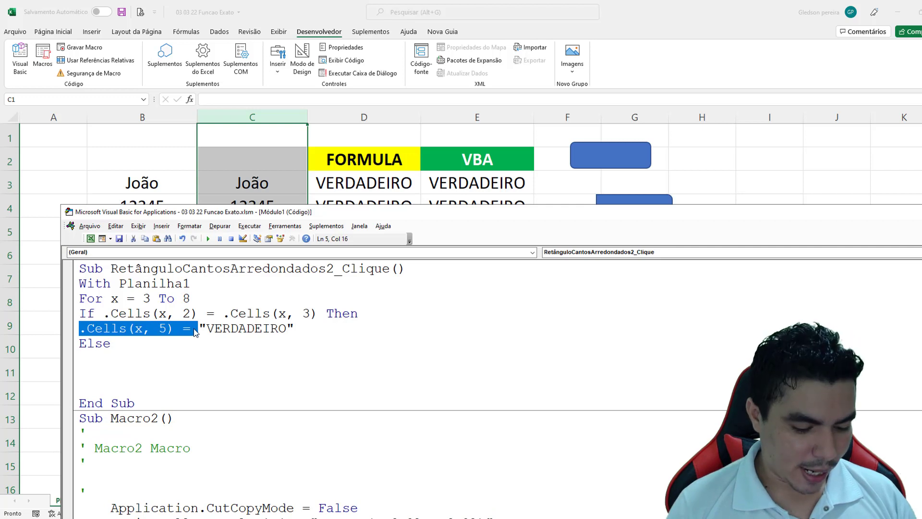
{"action": "left_click", "coordinate": [103, 358]}
{"action": "key", "text": "ctrl+v"}
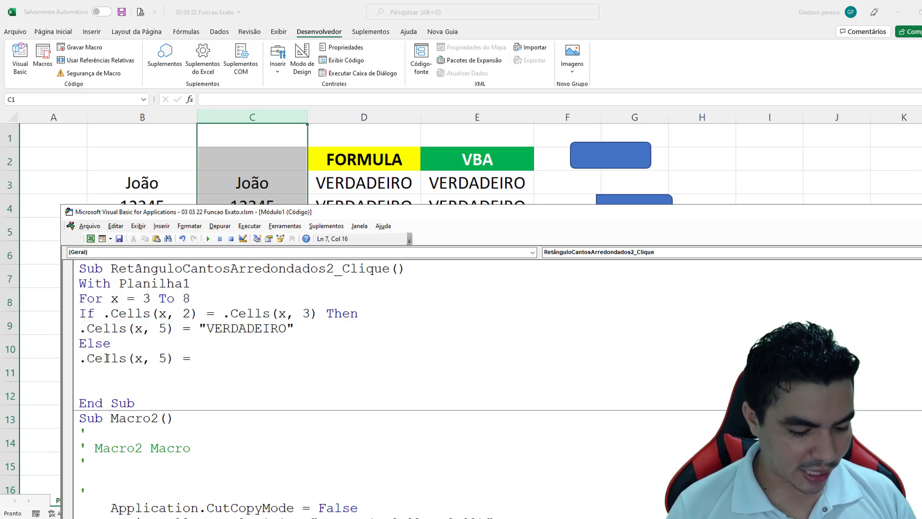
{"action": "type", "text": "\"FALSO"}
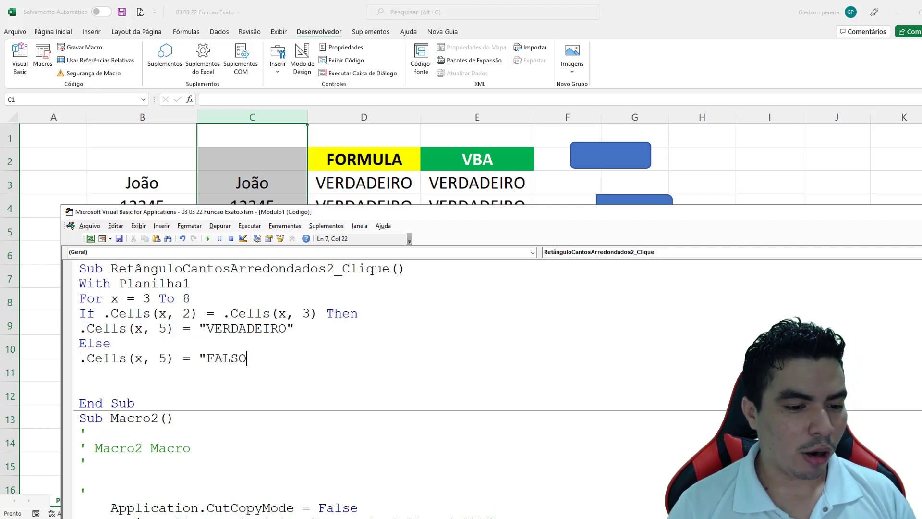
{"action": "type", "text": "\""}
{"action": "key", "text": "Return"}
- Close the blocks with End If, Next X and End With
{"action": "type", "text": "END"}
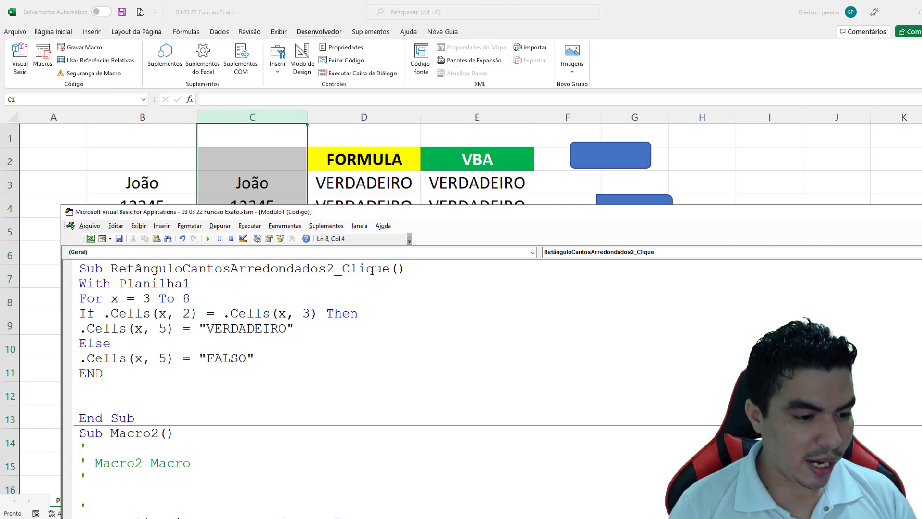
{"action": "type", "text": " IF"}
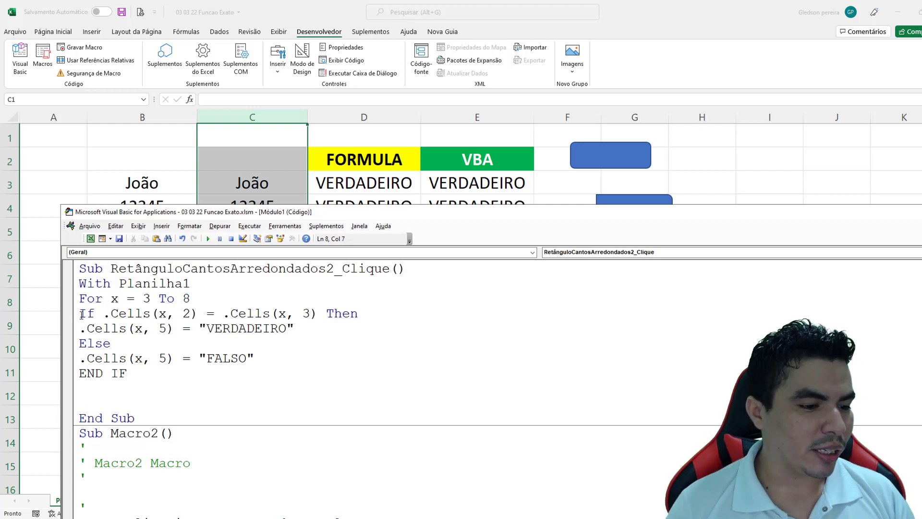
{"action": "left_click", "coordinate": [82, 315]}
{"action": "left_click_drag", "start_coordinate": [80, 300], "coordinate": [103, 300]}
{"action": "left_click", "coordinate": [86, 388]}
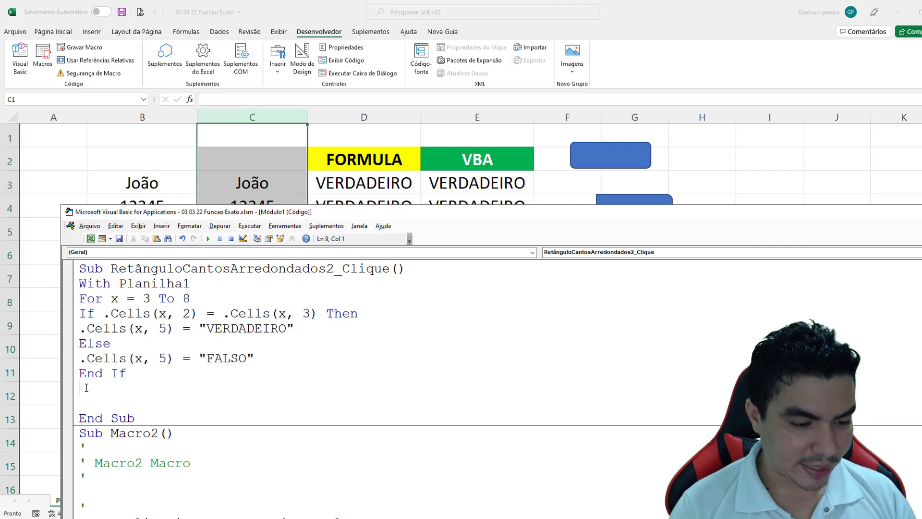
{"action": "type", "text": "NEXT "}
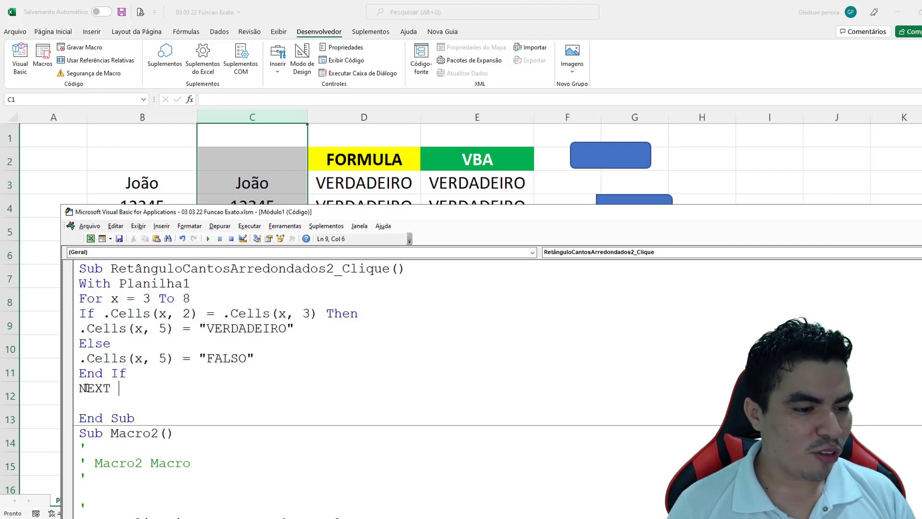
{"action": "type", "text": "X"}
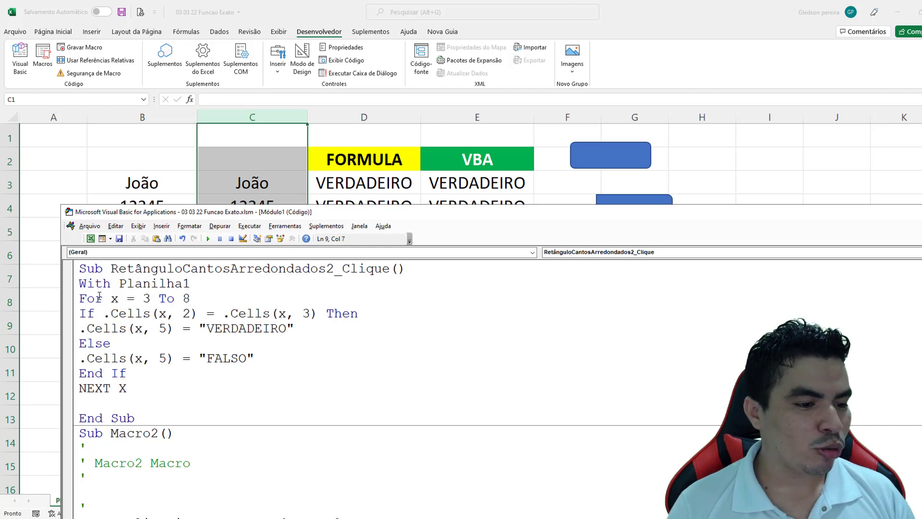
{"action": "key", "text": "Return"}
{"action": "key", "text": "Return"}
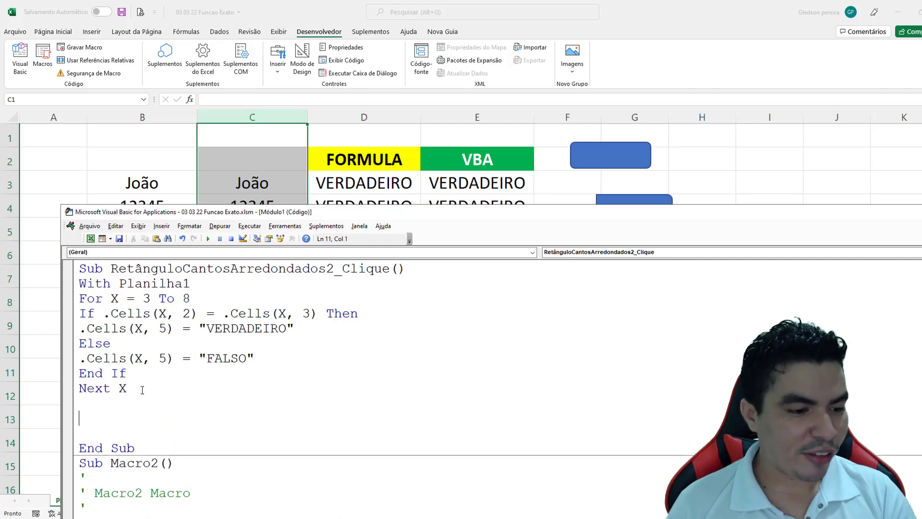
{"action": "left_click_drag", "start_coordinate": [129, 218], "coordinate": [161, 152]}
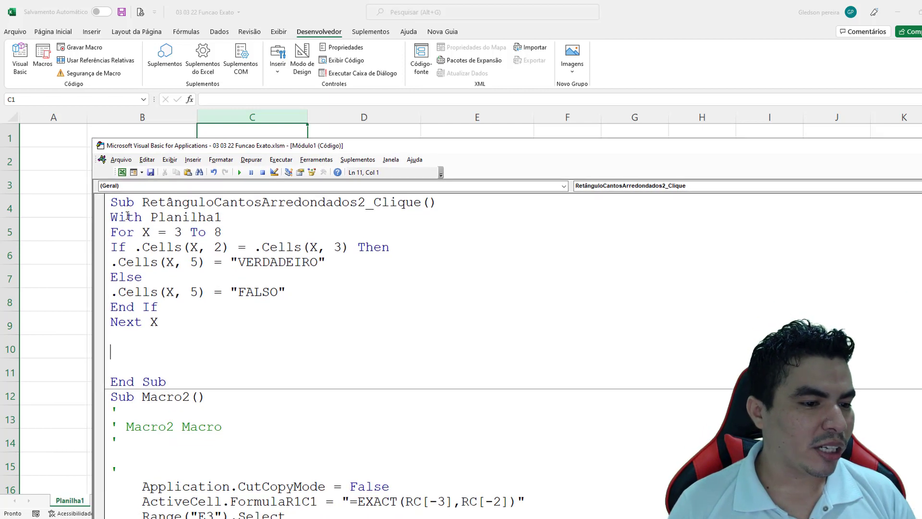
{"action": "double_click", "coordinate": [113, 217]}
{"action": "left_click", "coordinate": [121, 339]}
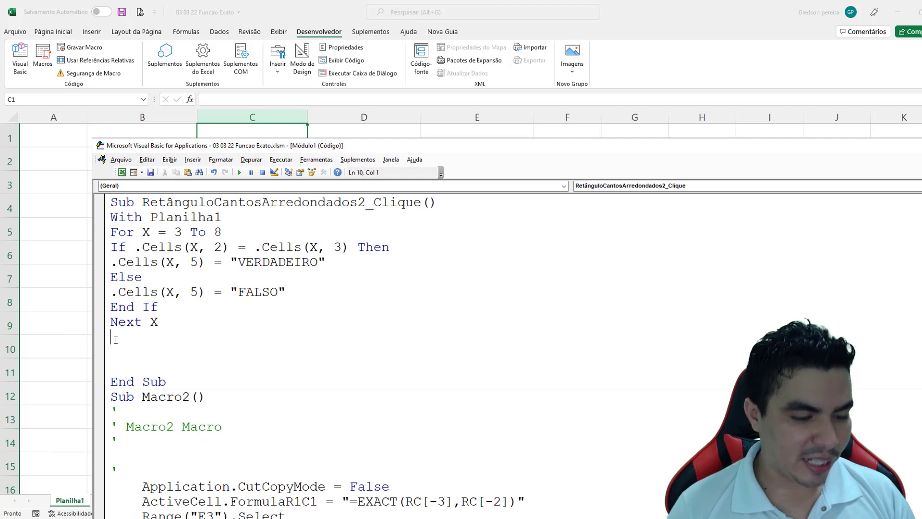
{"action": "type", "text": "END WITH"}
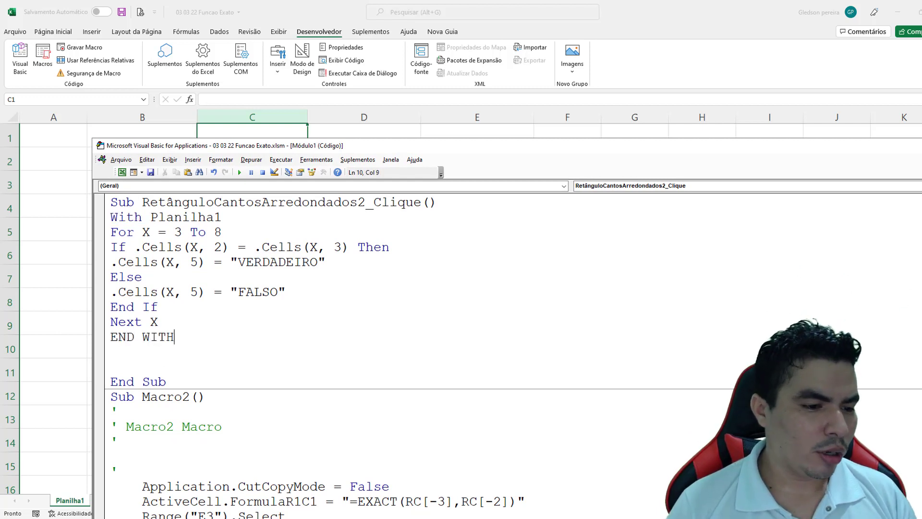
- Indent the For…Next loop, the If…End If block and the assignments one level
{"action": "left_click", "coordinate": [160, 322]}
{"action": "mouse_move", "coordinate": [161, 320]}
{"action": "left_mouse_down"}
{"action": "mouse_move", "coordinate": [111, 262]}
{"action": "mouse_move", "coordinate": [109, 234]}
{"action": "left_mouse_up"}
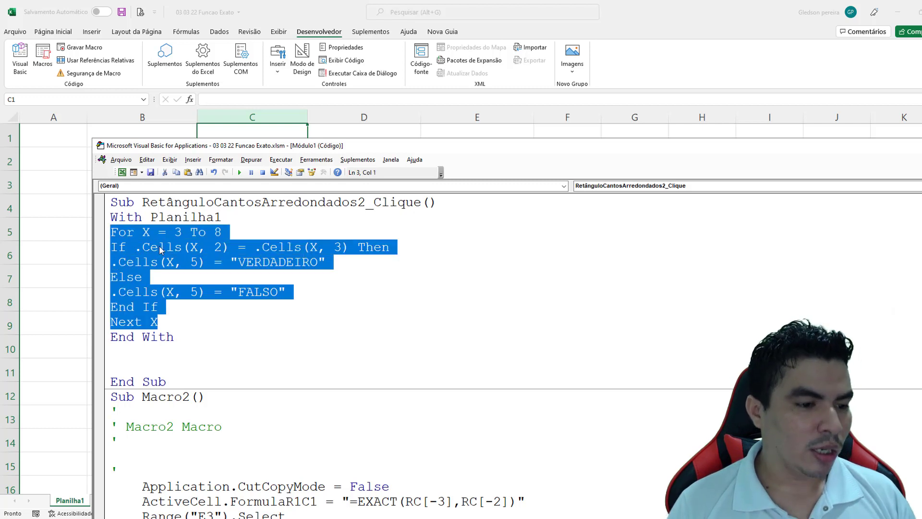
{"action": "key", "text": "Tab"}
{"action": "left_click", "coordinate": [144, 247]}
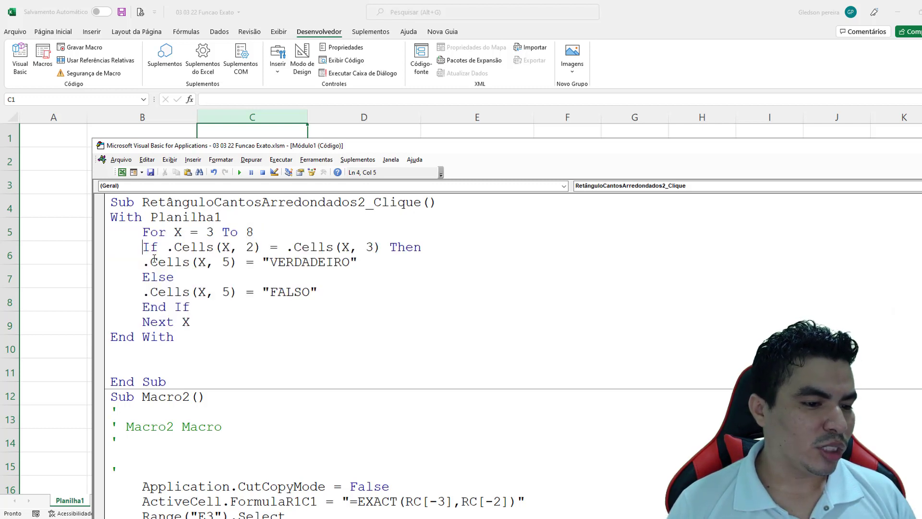
{"action": "left_click_drag", "start_coordinate": [142, 247], "coordinate": [203, 304]}
{"action": "key", "text": "Tab"}
{"action": "left_click", "coordinate": [248, 334]}
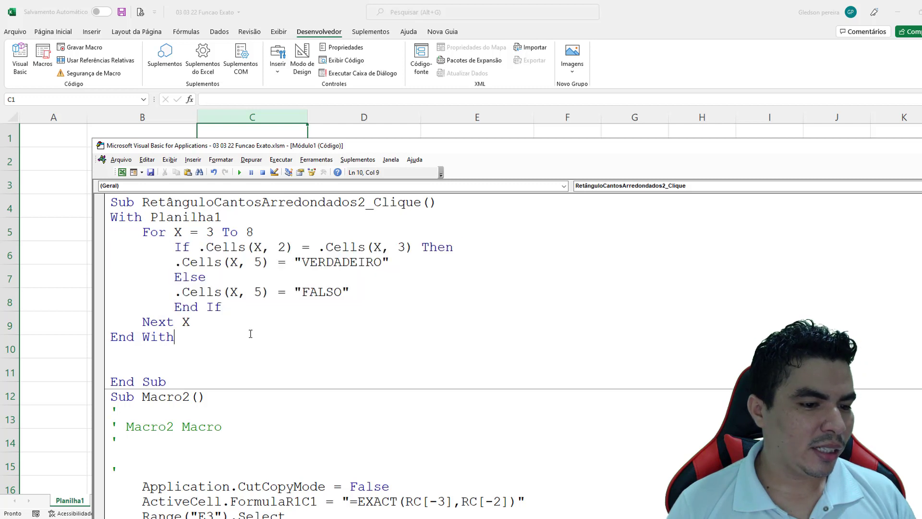
{"action": "left_click", "coordinate": [176, 291]}
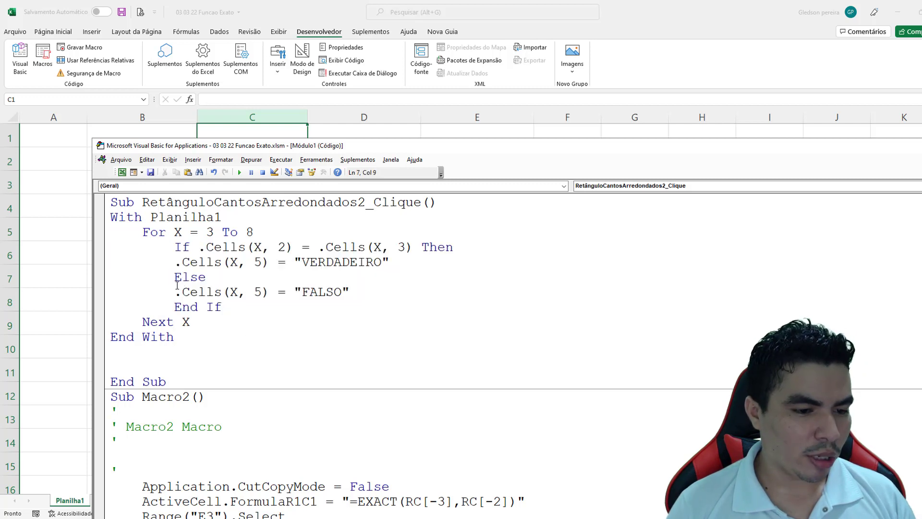
{"action": "left_click", "coordinate": [176, 262]}
{"action": "left_click", "coordinate": [251, 355]}
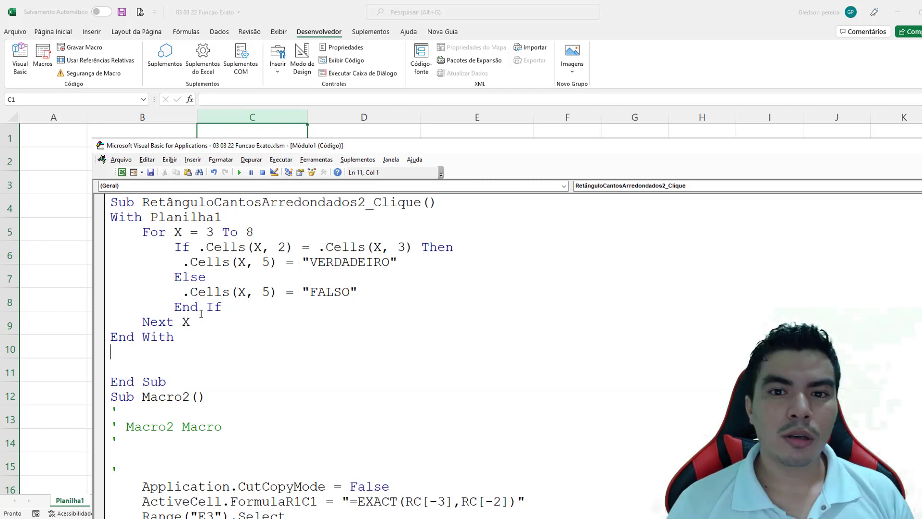
- Clear E3:E8 and run the macro button twice to refill the VERDADEIRO/FALSO results
{"action": "left_click", "coordinate": [53, 261]}
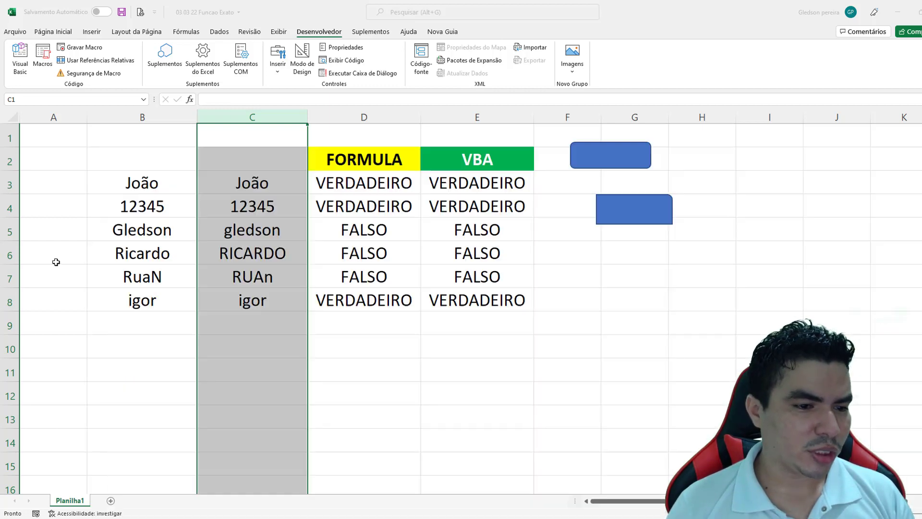
{"action": "left_click_drag", "start_coordinate": [435, 195], "coordinate": [483, 292]}
{"action": "key", "text": "Delete"}
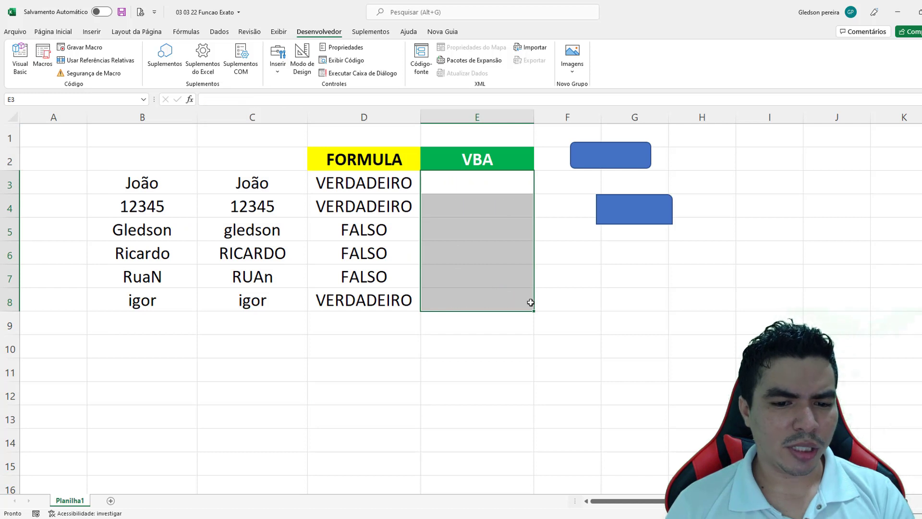
{"action": "left_click", "coordinate": [591, 302]}
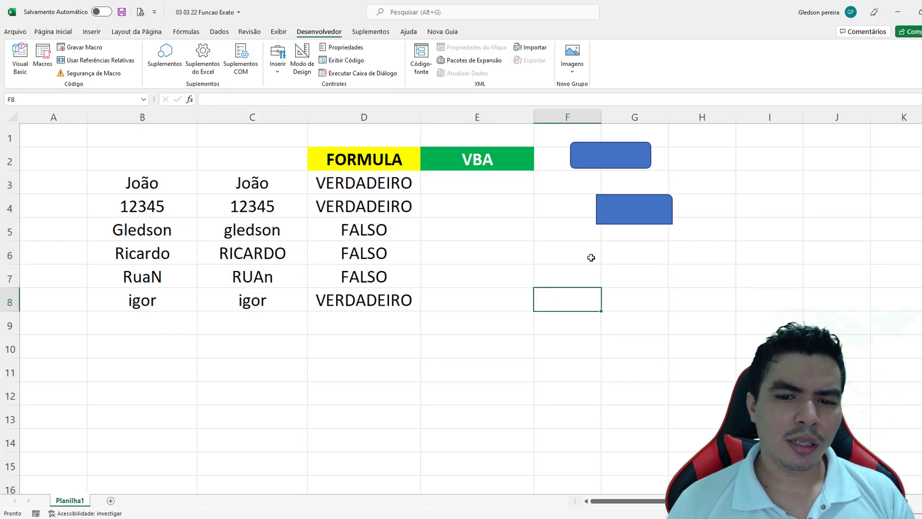
{"action": "left_click", "coordinate": [603, 166]}
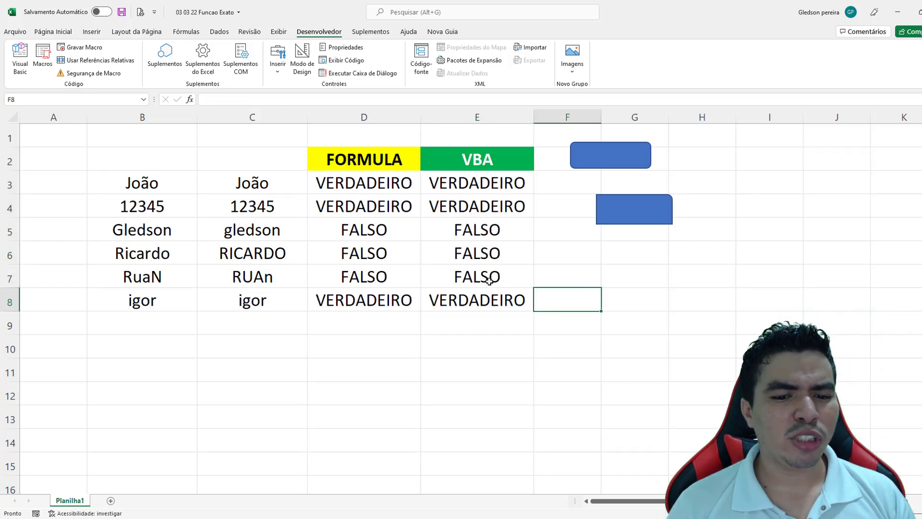
{"action": "left_click_drag", "start_coordinate": [502, 181], "coordinate": [480, 300]}
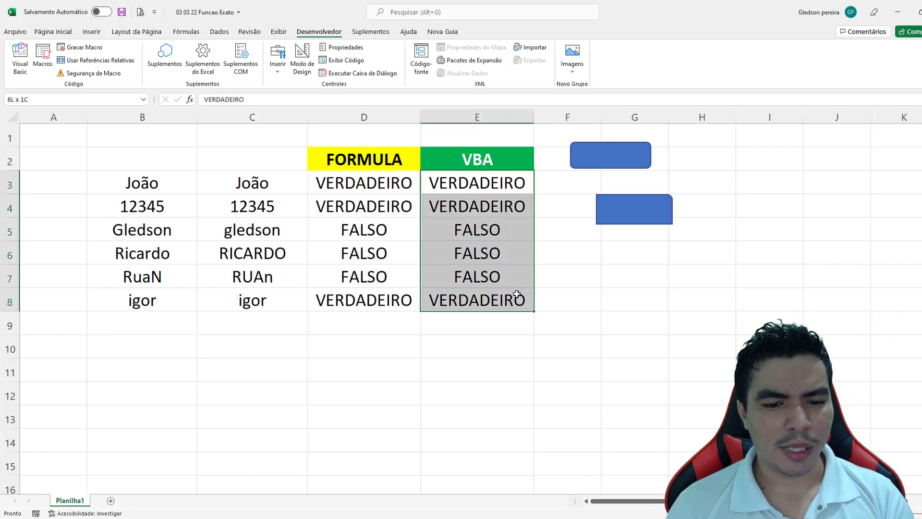
{"action": "key", "text": "Delete"}
{"action": "left_click", "coordinate": [582, 344]}
{"action": "left_click", "coordinate": [588, 165]}
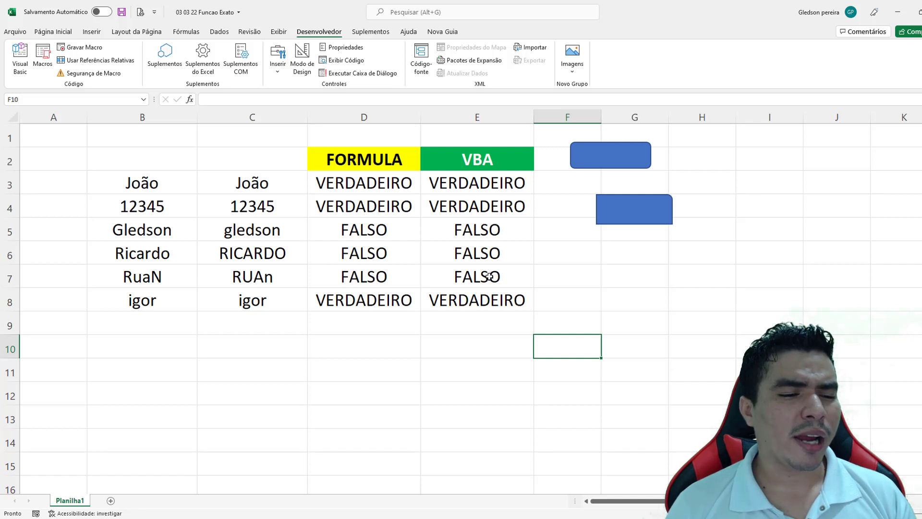
- Enter LUANA in B9 and luana in C9 as a new comparison row
{"action": "left_click", "coordinate": [151, 321]}
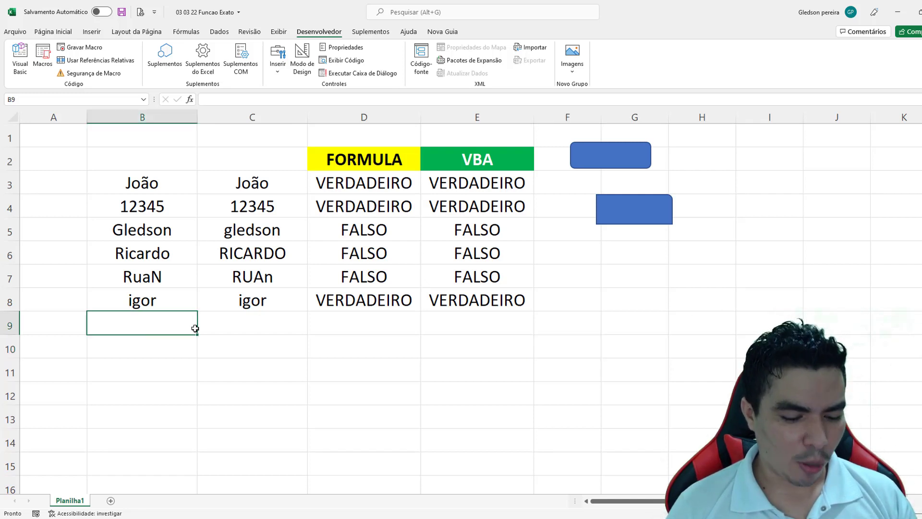
{"action": "type", "text": "L"}
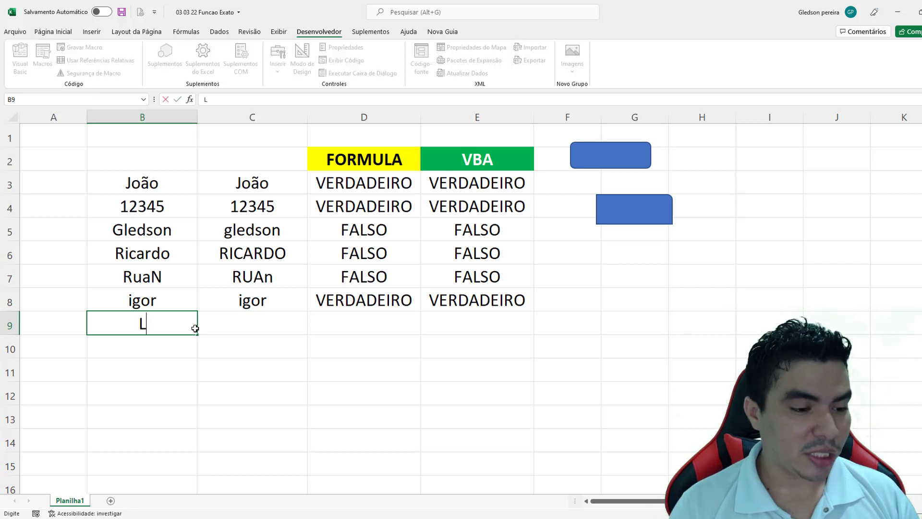
{"action": "type", "text": "UANA"}
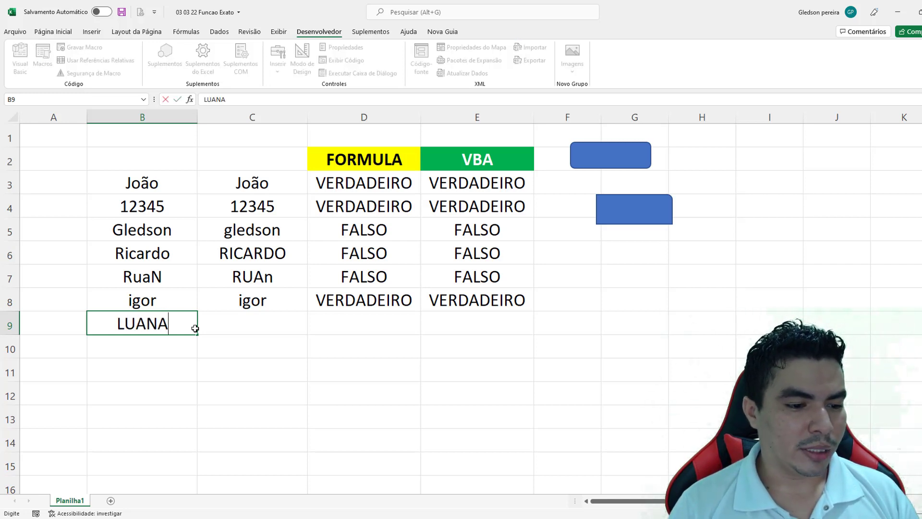
{"action": "key", "text": "Tab"}
{"action": "type", "text": "lua"}
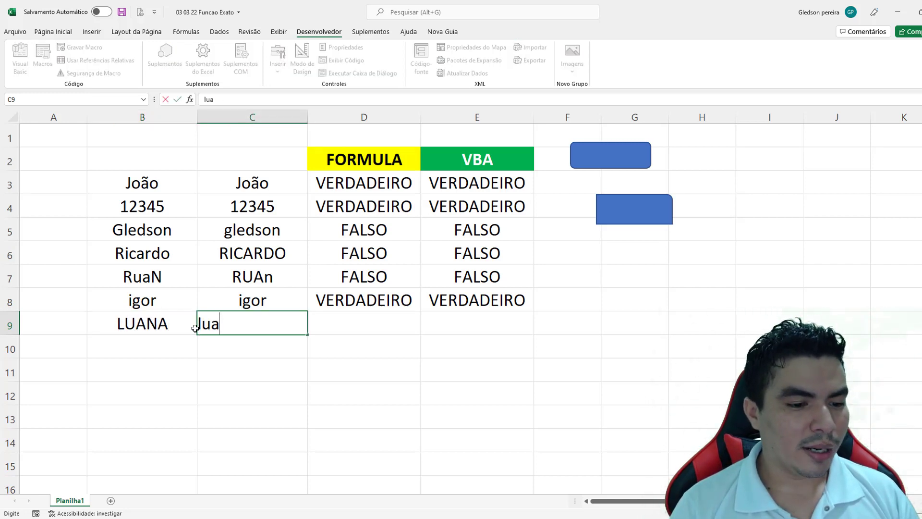
{"action": "type", "text": "na"}
{"action": "key", "text": "Tab"}
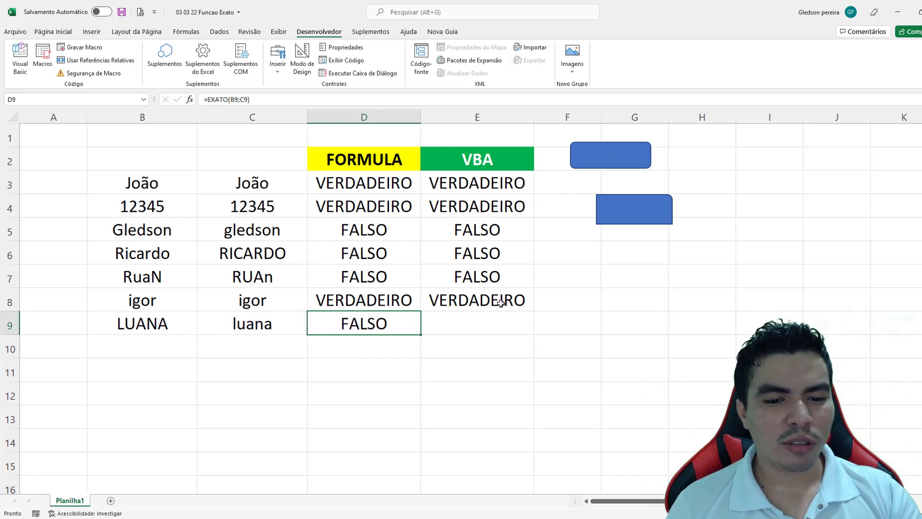
{"action": "left_click", "coordinate": [487, 317]}
- In the macro code, select the fixed end value 8 in For X = 3 To 8
{"action": "left_click", "coordinate": [20, 60]}
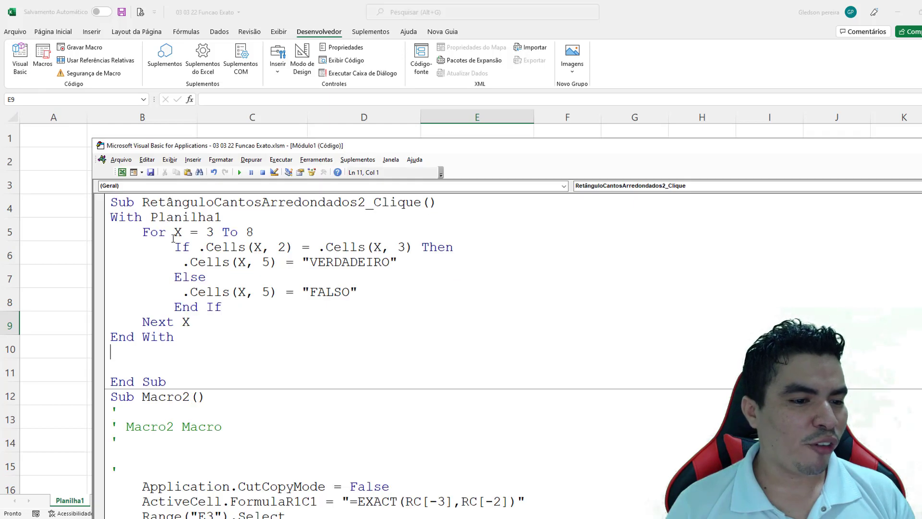
{"action": "left_click", "coordinate": [208, 231]}
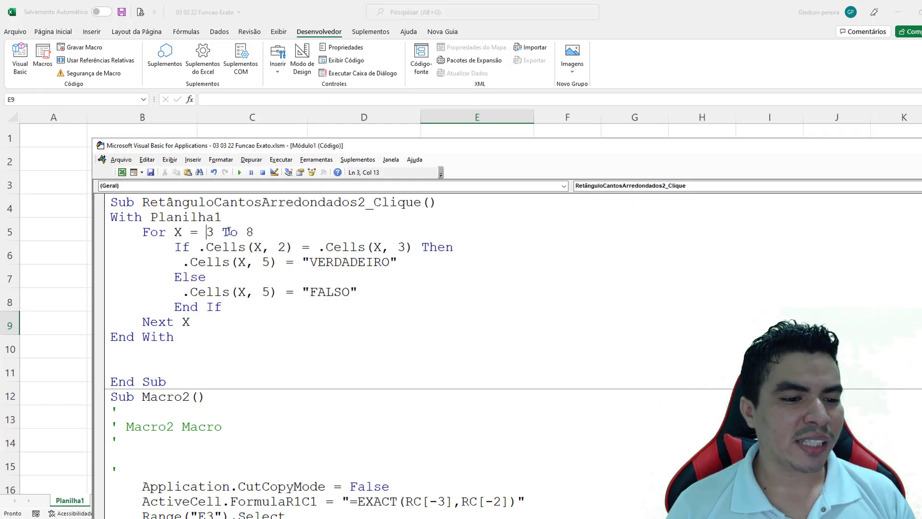
{"action": "double_click", "coordinate": [250, 232]}
{"action": "left_click", "coordinate": [75, 184]}
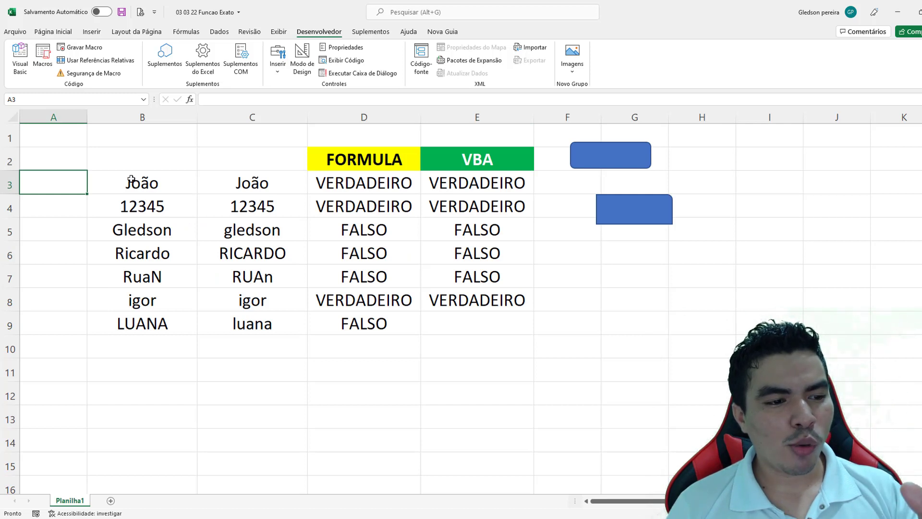
{"action": "left_click", "coordinate": [153, 117]}
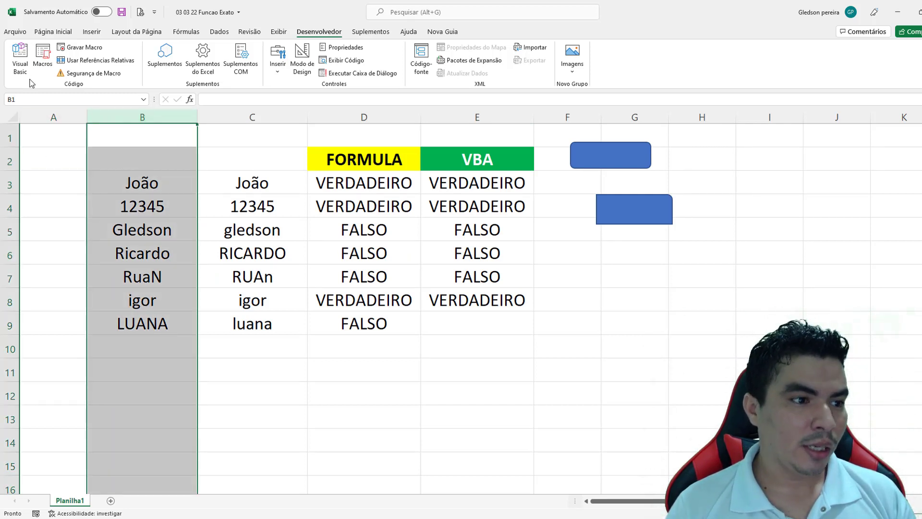
{"action": "left_click", "coordinate": [20, 57]}
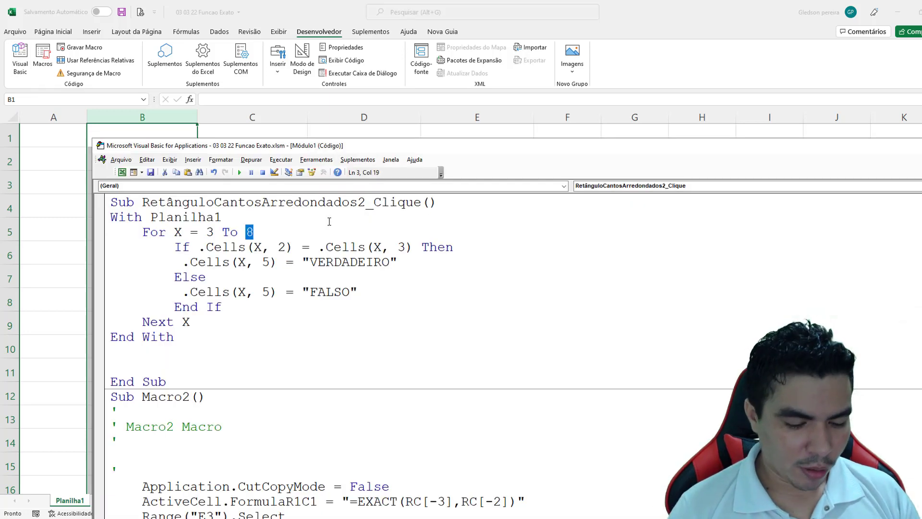
- Replace the loop's end value 8 with .Range("b" & Rows.Count).End(xlUp).Row
{"action": "type", "text": ".Range("}
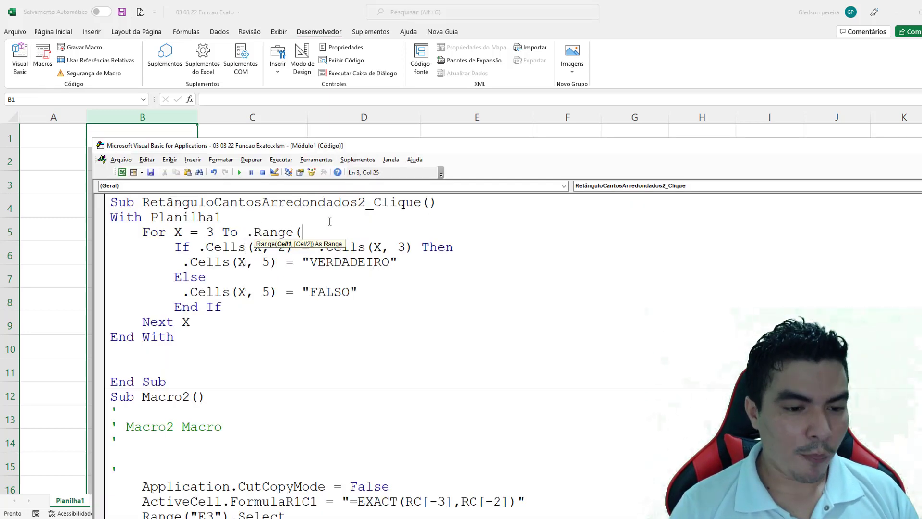
{"action": "type", "text": "\"b\" & "}
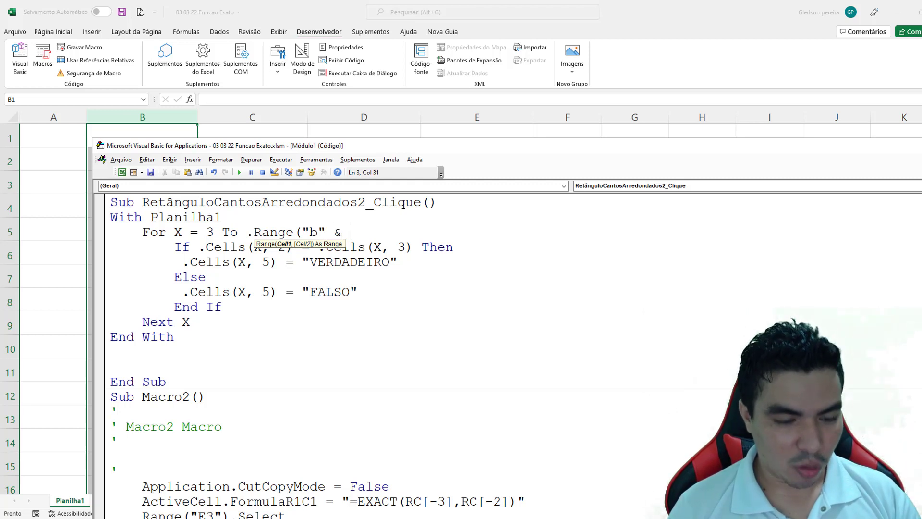
{"action": "type", "text": "rows"}
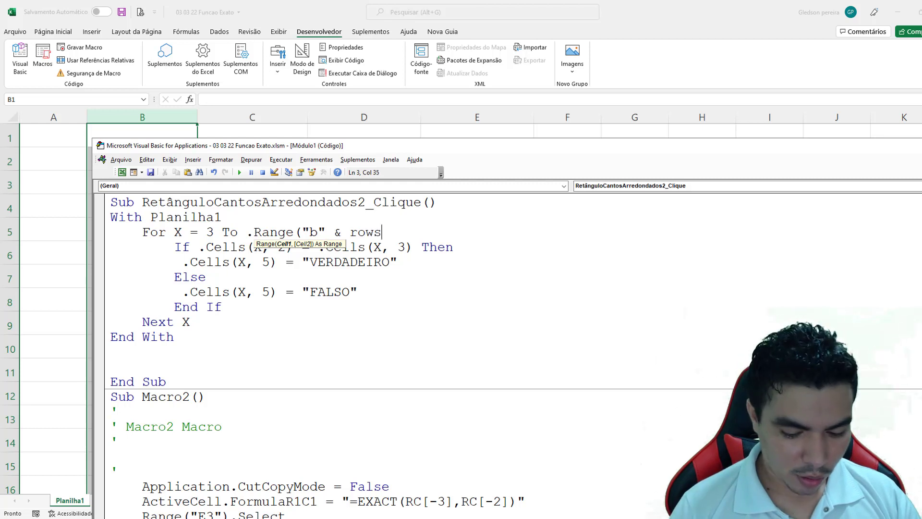
{"action": "type", "text": ".copu"}
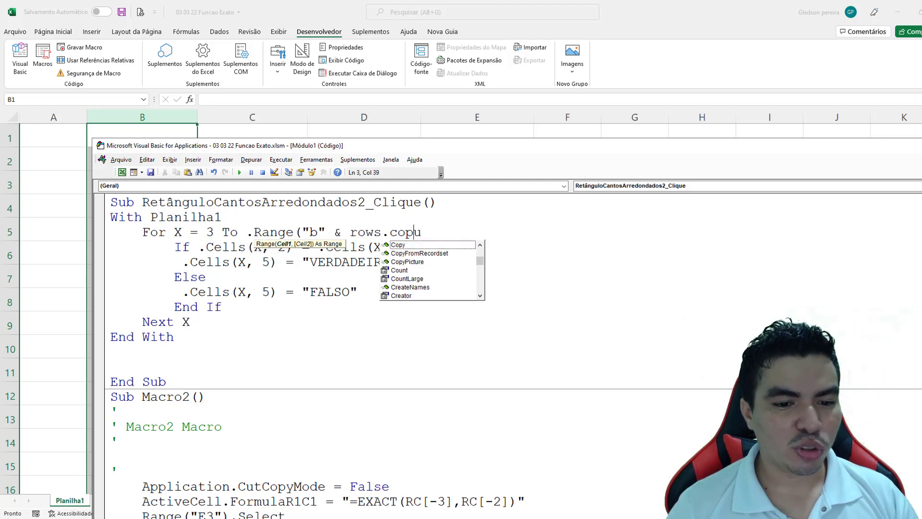
{"action": "key", "text": "BackSpace"}
{"action": "key", "text": "Tab"}
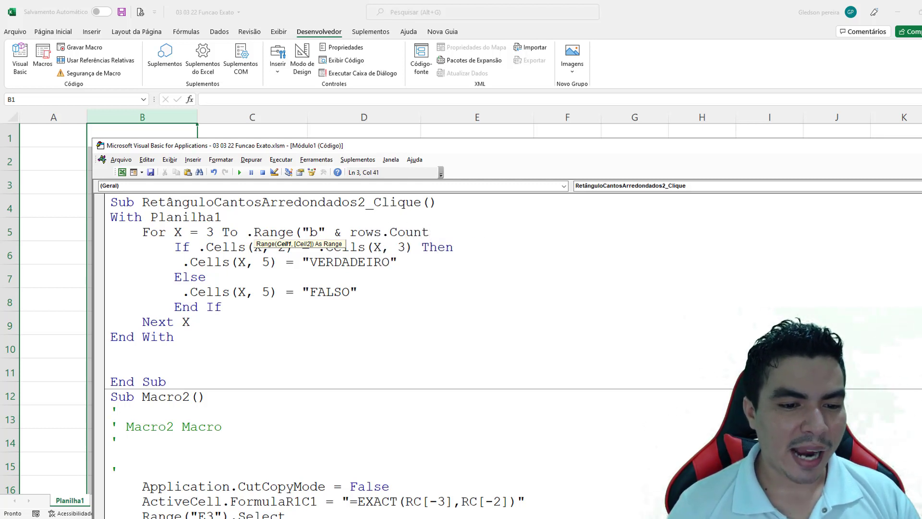
{"action": "type", "text": ").e"}
{"action": "key", "text": "Tab"}
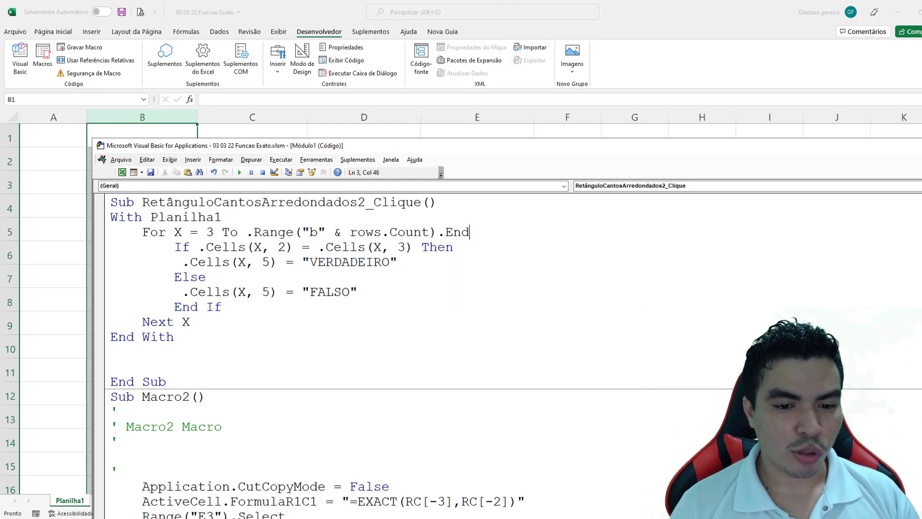
{"action": "type", "text": "(x"}
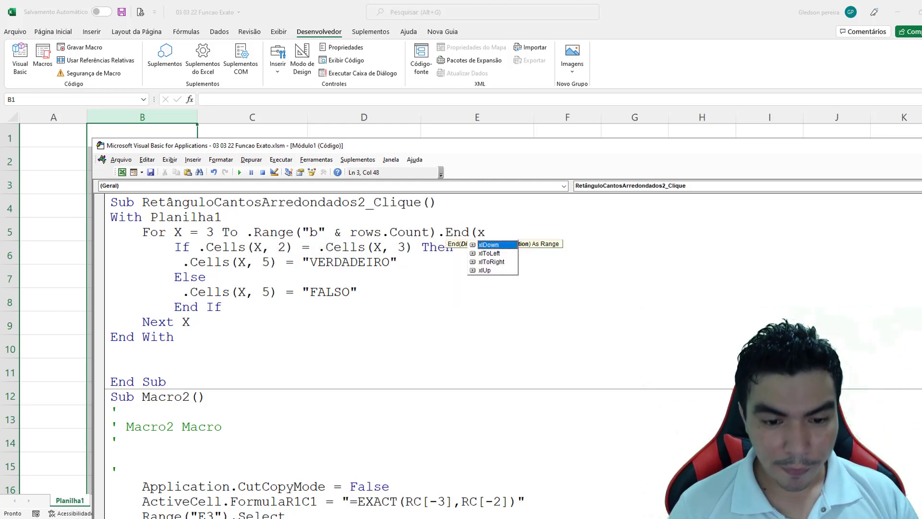
{"action": "type", "text": "lu"}
{"action": "key", "text": "Tab"}
{"action": "type", "text": ").ro"}
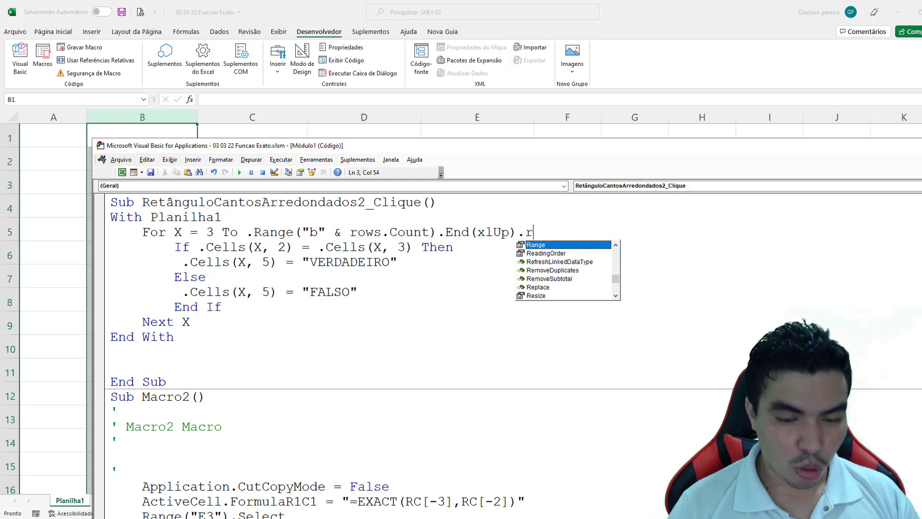
{"action": "key", "text": "Tab"}
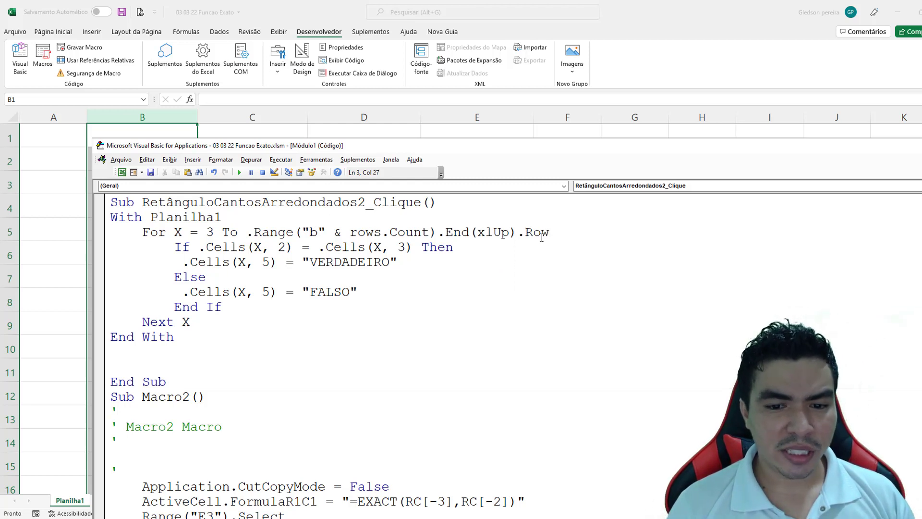
{"action": "left_click_drag", "start_coordinate": [555, 234], "coordinate": [247, 234]}
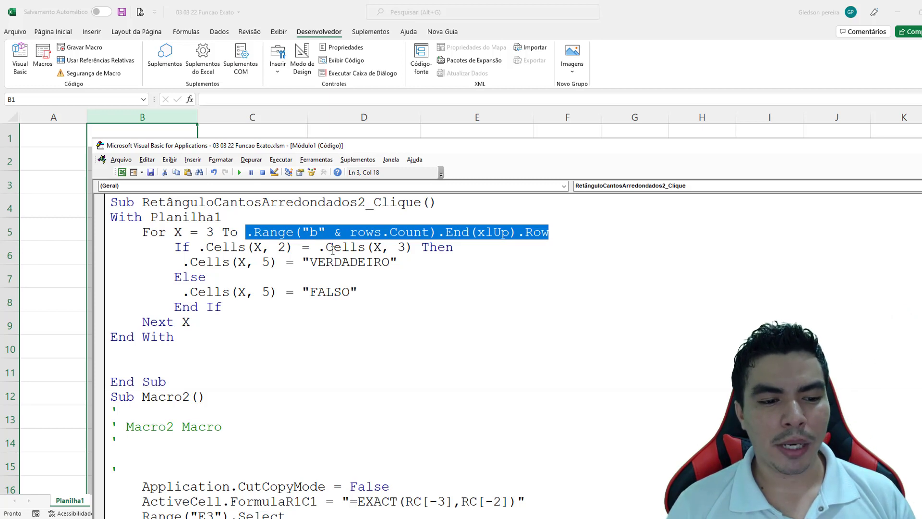
{"action": "left_click", "coordinate": [339, 262]}
- Enter lena in B10 and LENA in C10, then run the macro button to refill column E
{"action": "left_click", "coordinate": [68, 225]}
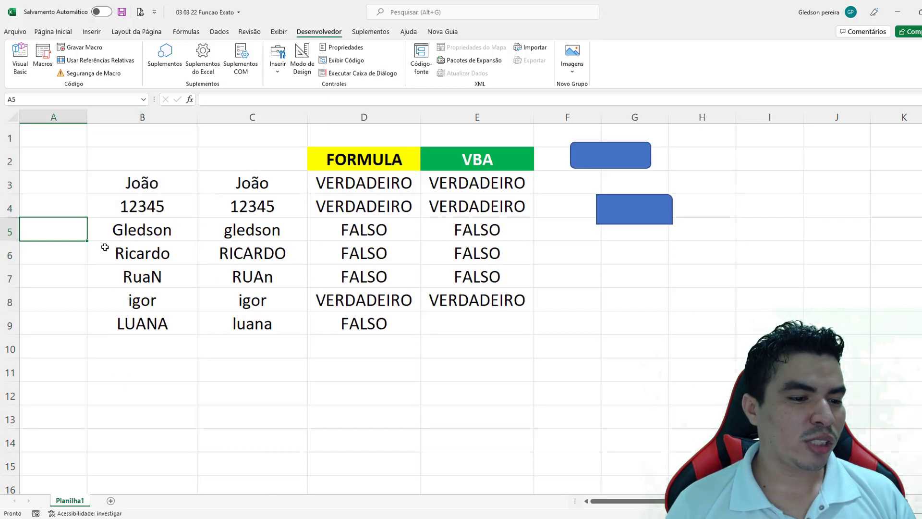
{"action": "left_click", "coordinate": [160, 338]}
{"action": "type", "text": "le"}
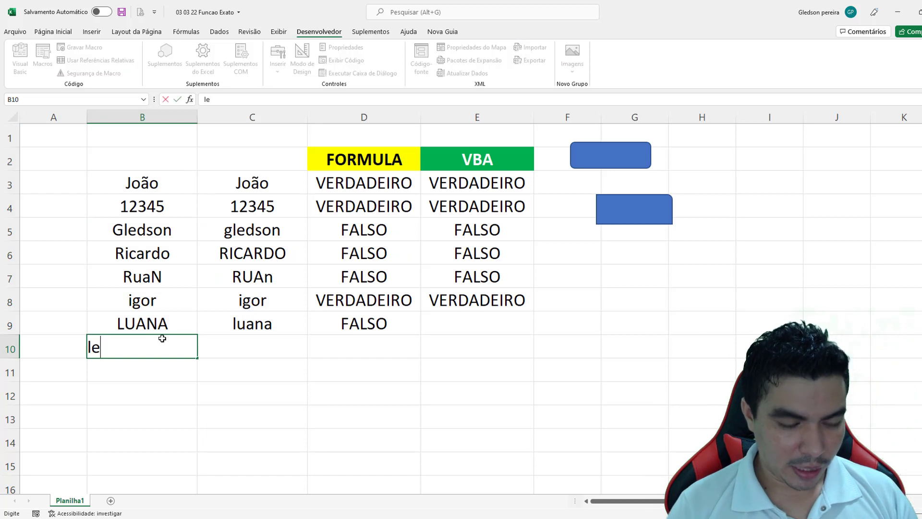
{"action": "type", "text": "na"}
{"action": "key", "text": "Tab"}
{"action": "type", "text": "L"}
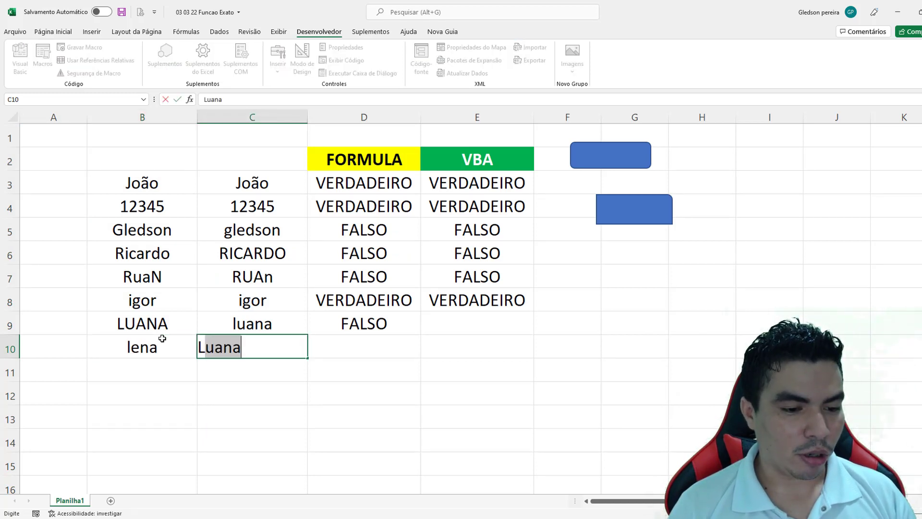
{"action": "type", "text": "ENA"}
{"action": "left_click", "coordinate": [580, 444]}
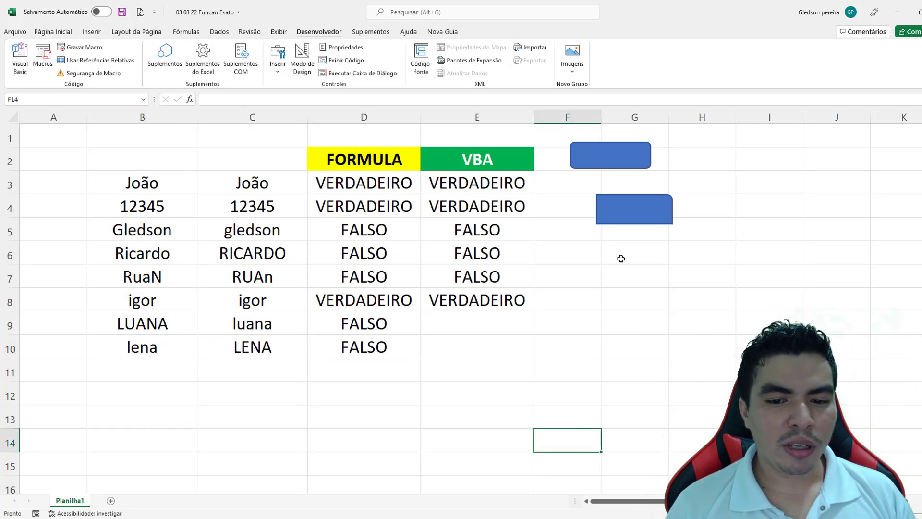
{"action": "left_click", "coordinate": [613, 161]}
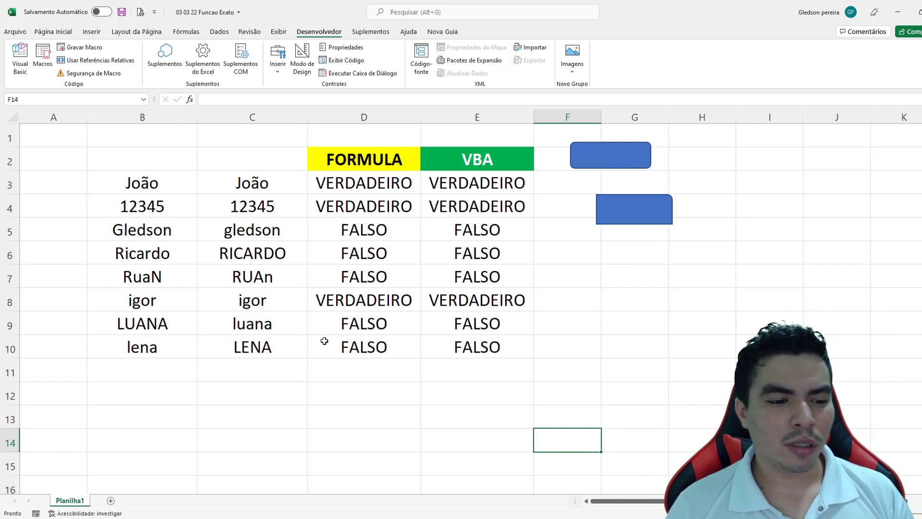
{"action": "left_click", "coordinate": [174, 363]}
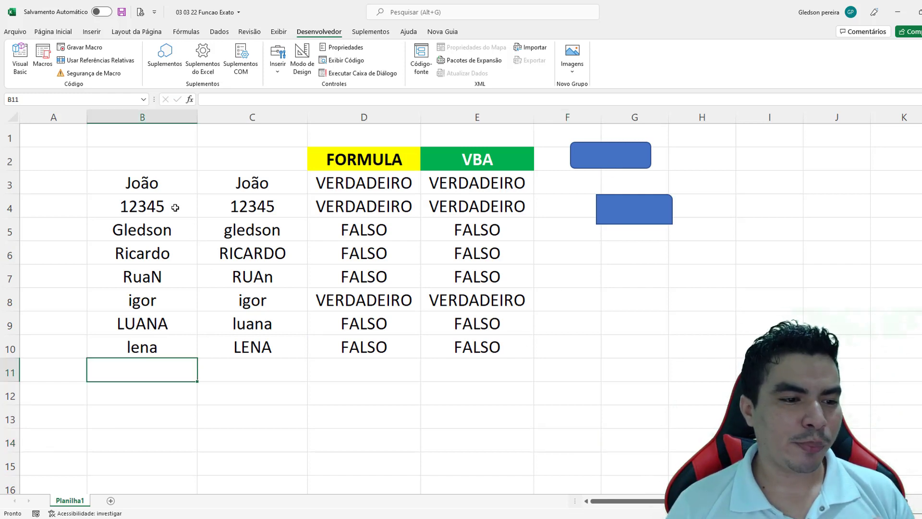